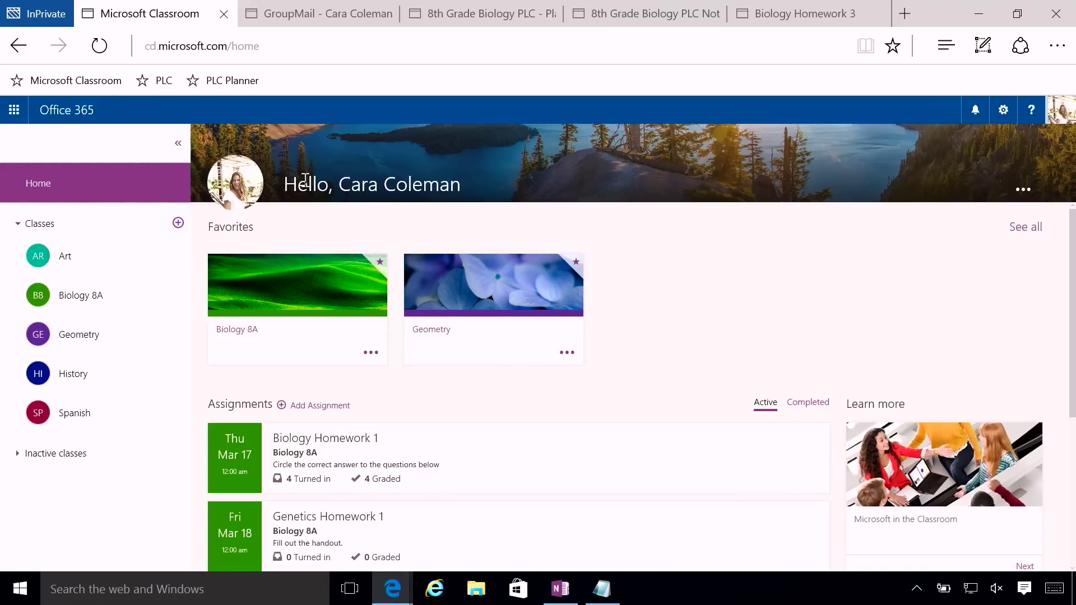
Visit the Biology 8A class page, then switch to the 8th Grade Biology PLC group conversations
left_click(286, 311)
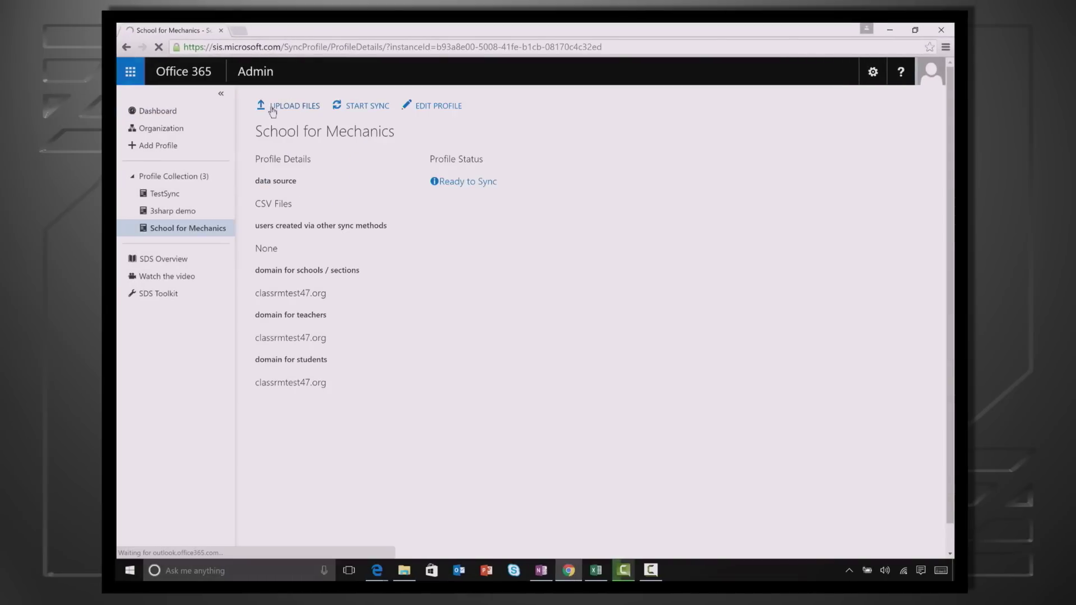
left_click(272, 113)
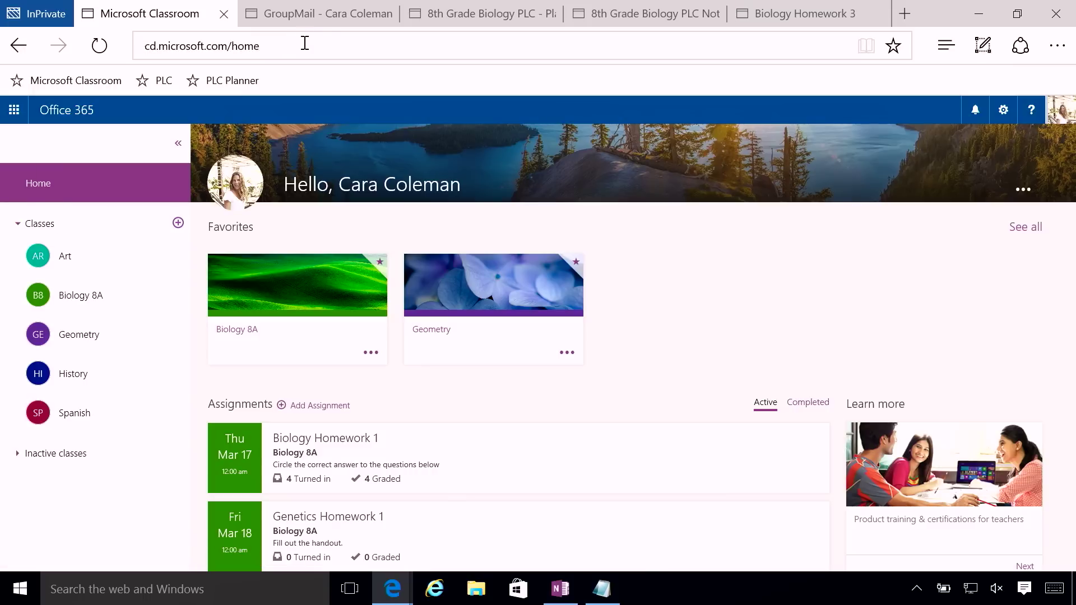
left_click(330, 22)
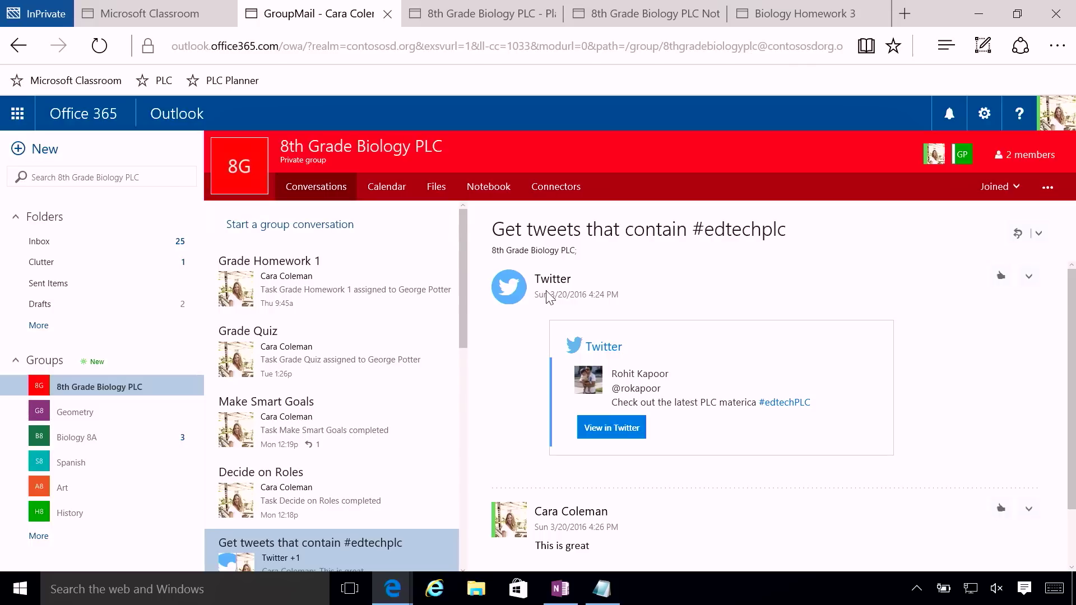
Switch to the 8th Grade Biology PLC Notebook in OneNote Online
left_click(652, 12)
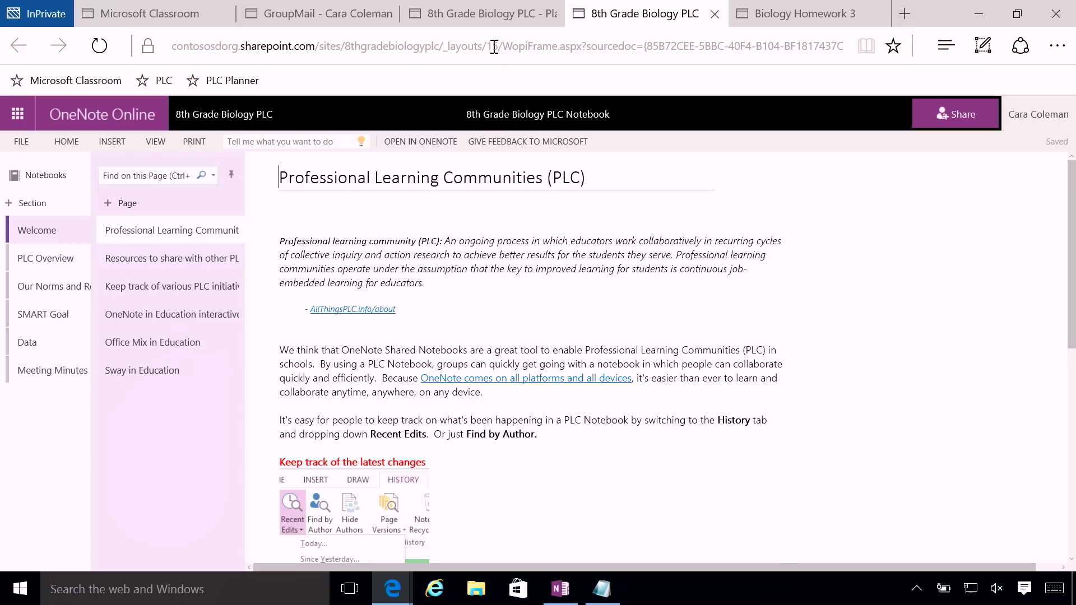
Switch to the 8th Grade Biology PLC plan's task board in Planner
left_click(504, 20)
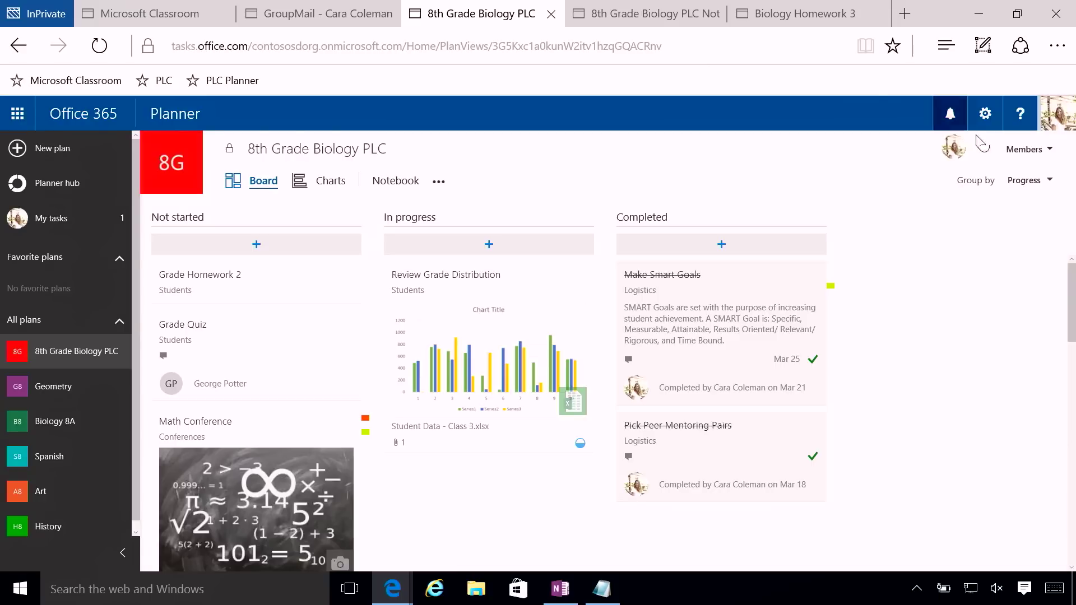
Group the PLC board by Buckets and check off Facilitator on the Decide on Roles card
left_click(1028, 182)
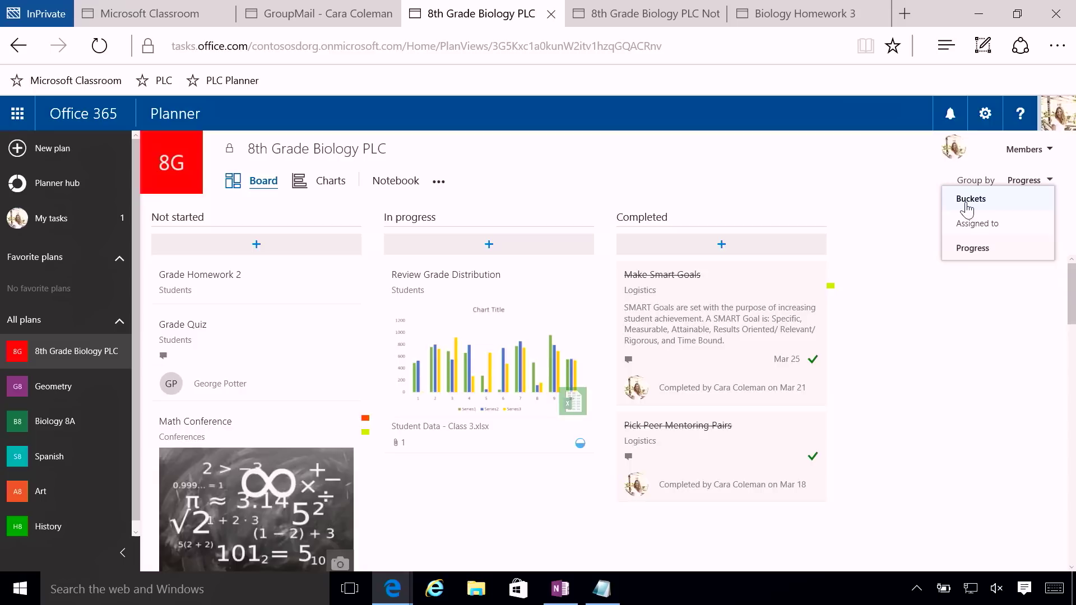
left_click(969, 200)
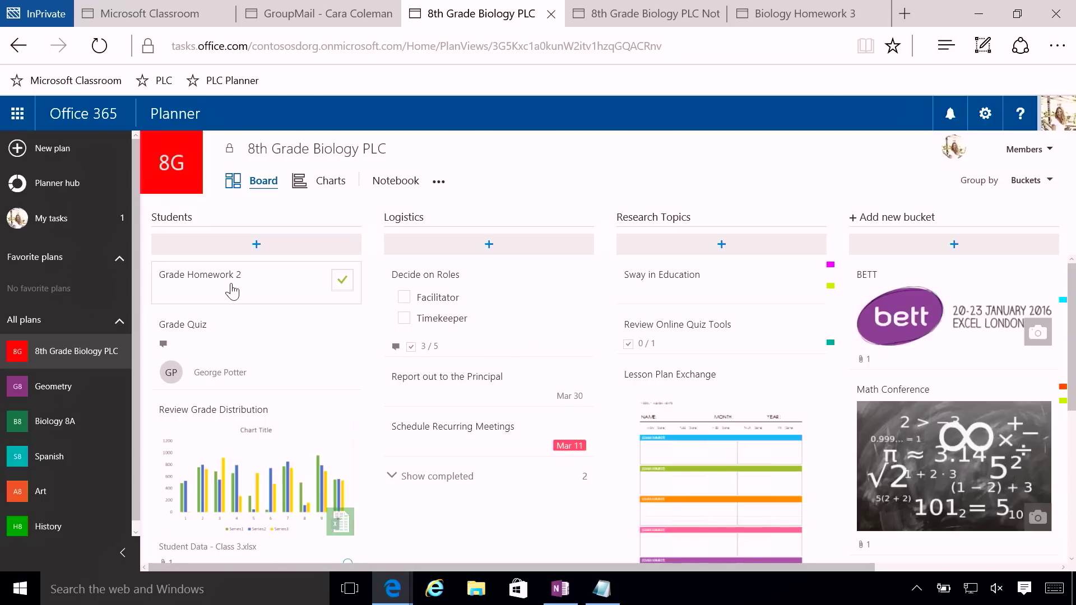
left_click(403, 301)
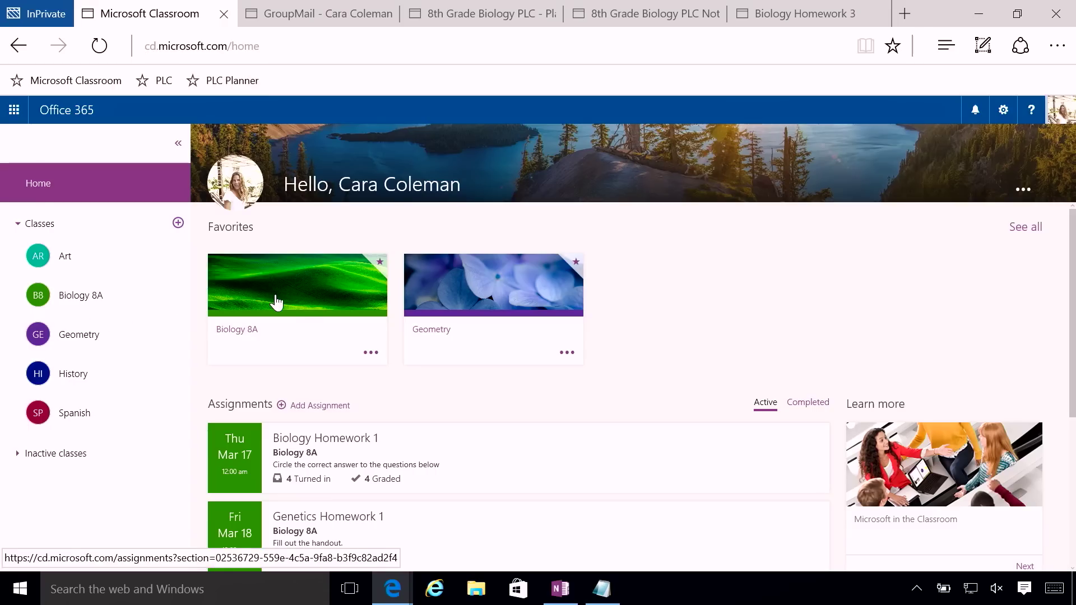
Go to the Biology 8A class page and bring up its class notebook in OneNote
left_click(303, 319)
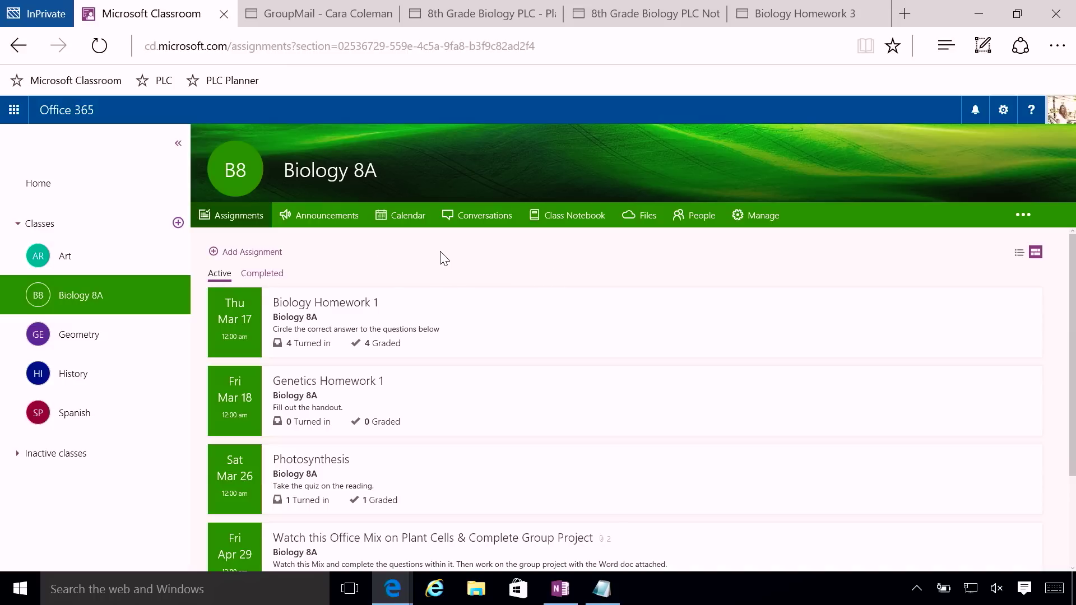
left_click(562, 220)
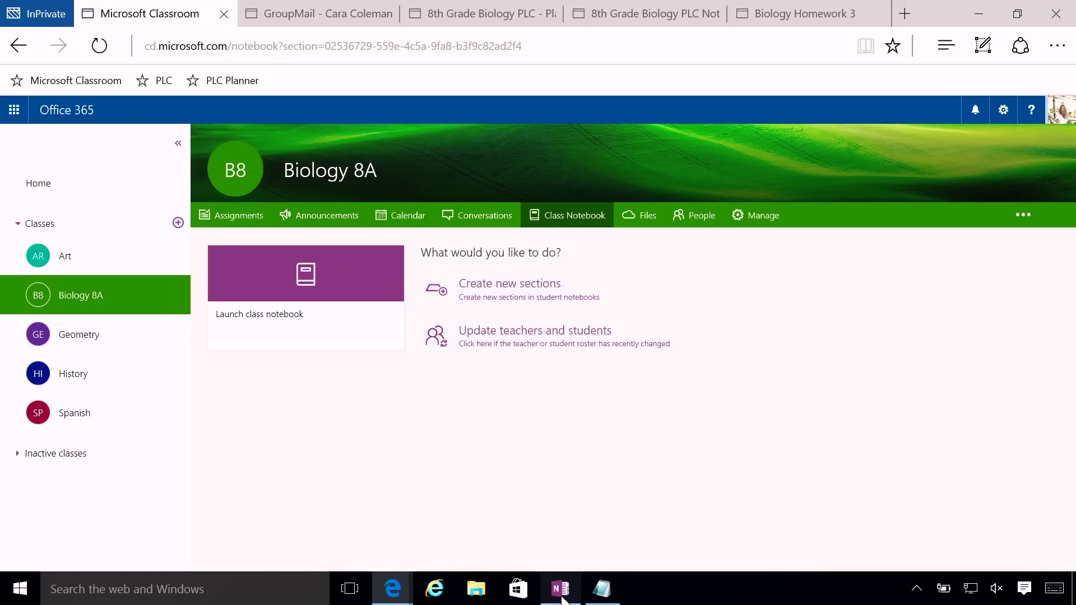
left_click(561, 592)
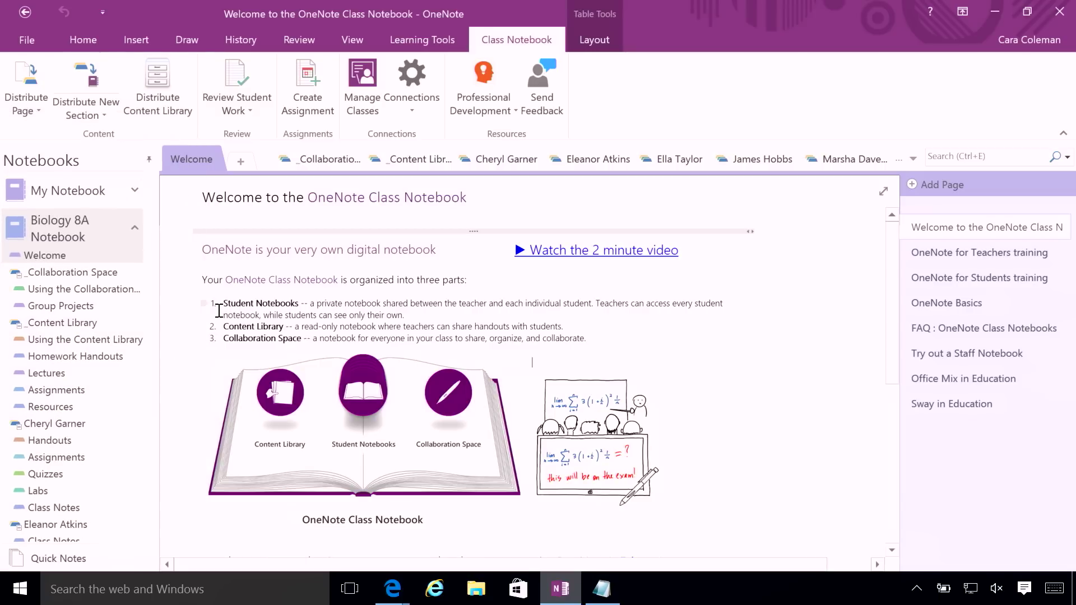
Open the Biology Homework 3 page from the Content Library's Homework Handouts section
left_click(86, 326)
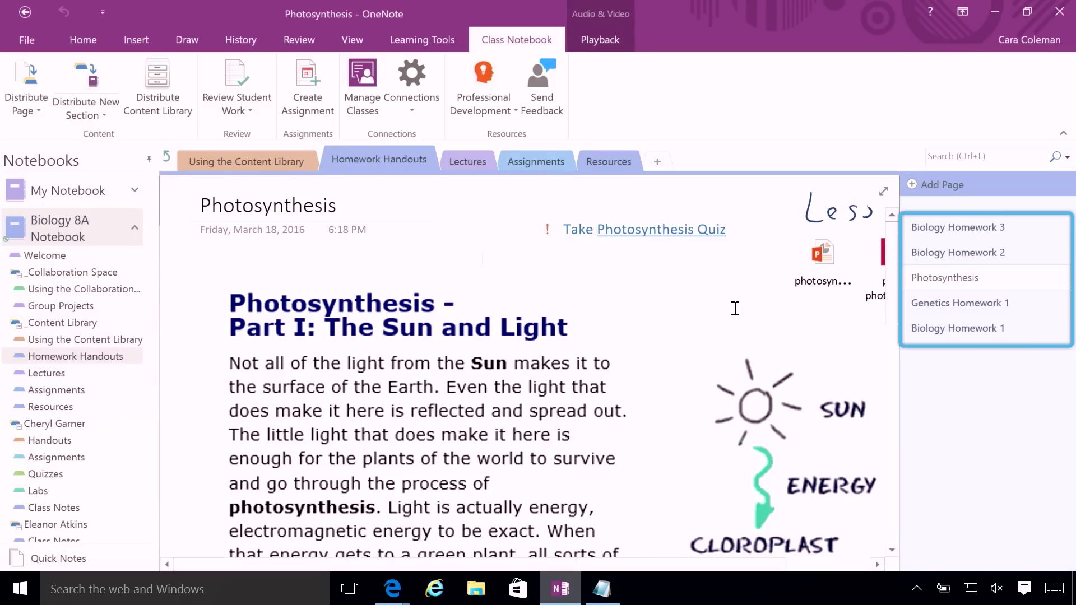
left_click(973, 236)
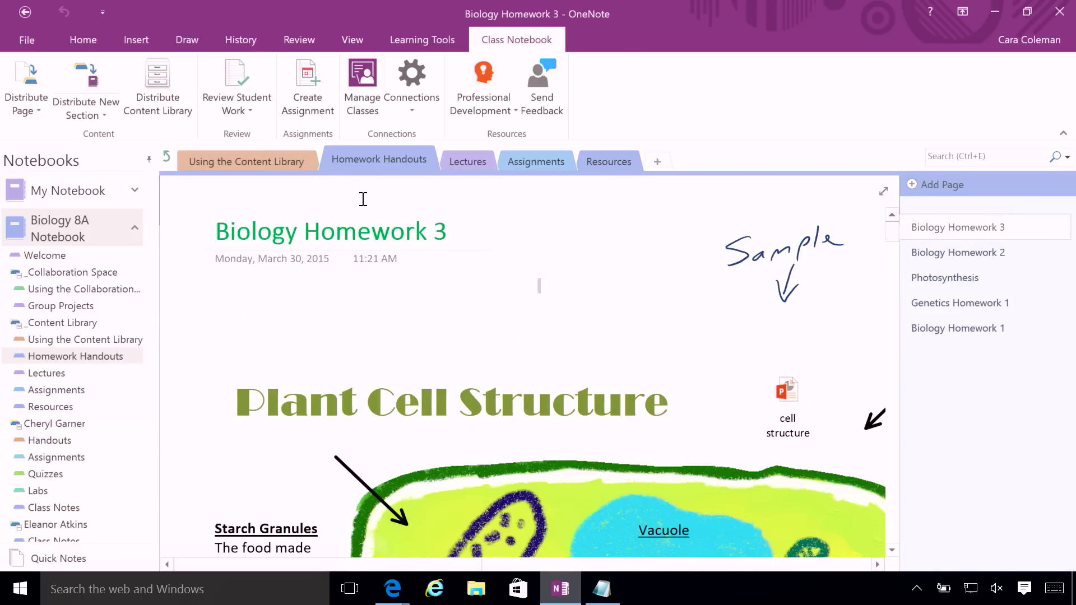
left_click(304, 93)
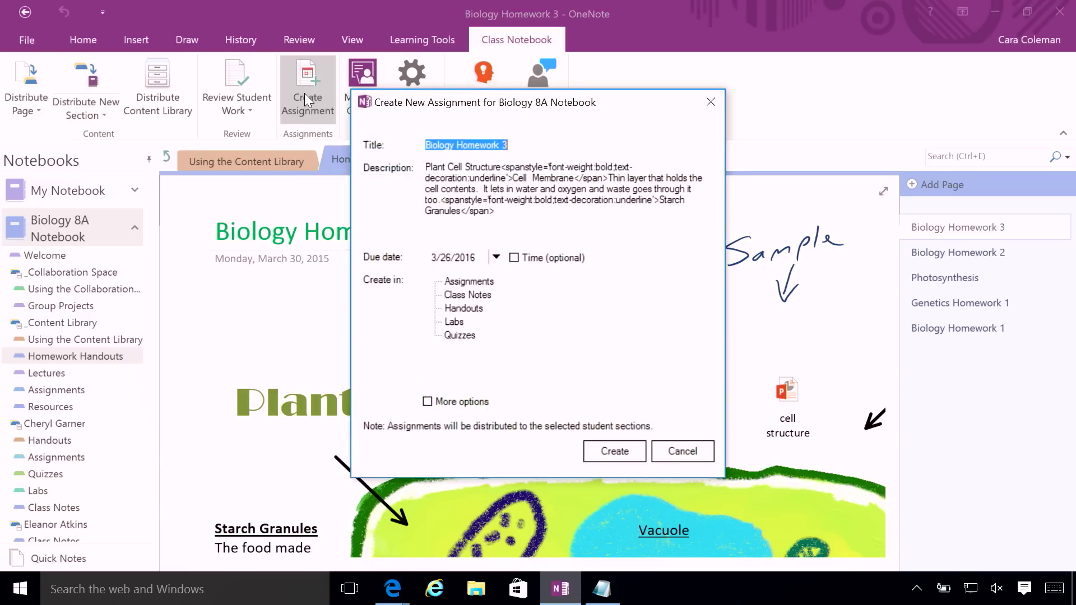
Trim the description to 'Label Plant Cell Structure', set the due date to 3/28/2016, and create the assignment
left_click_drag(521, 213, 504, 166)
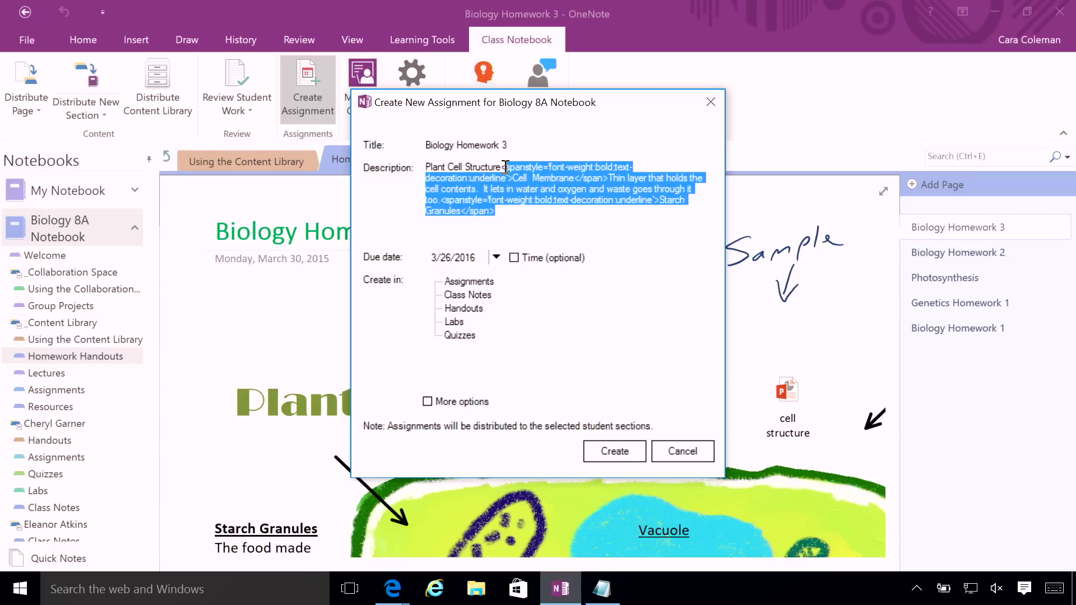
key("Delete")
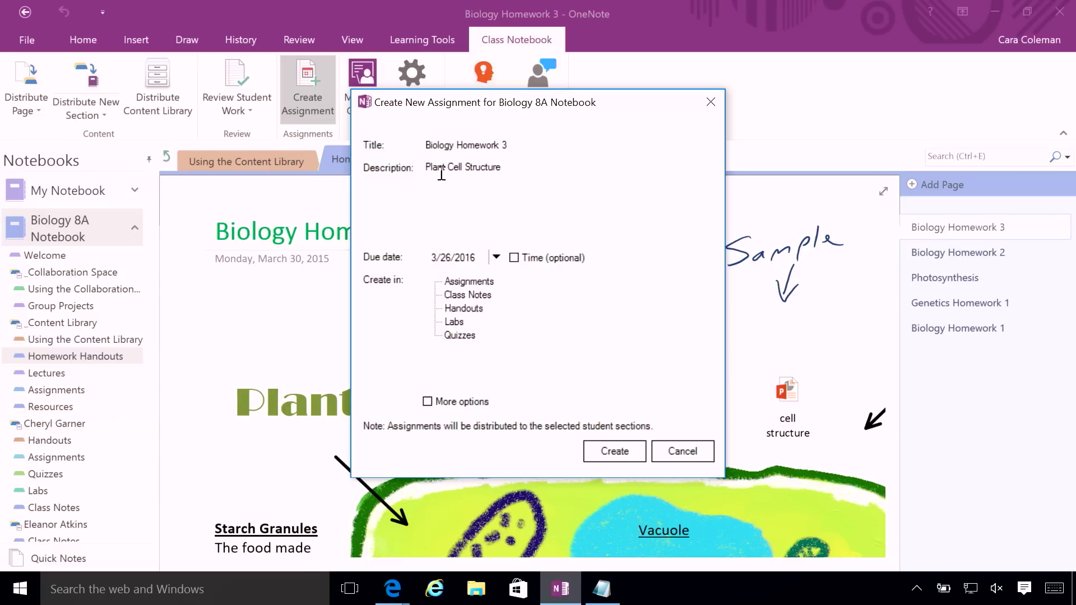
type("Label")
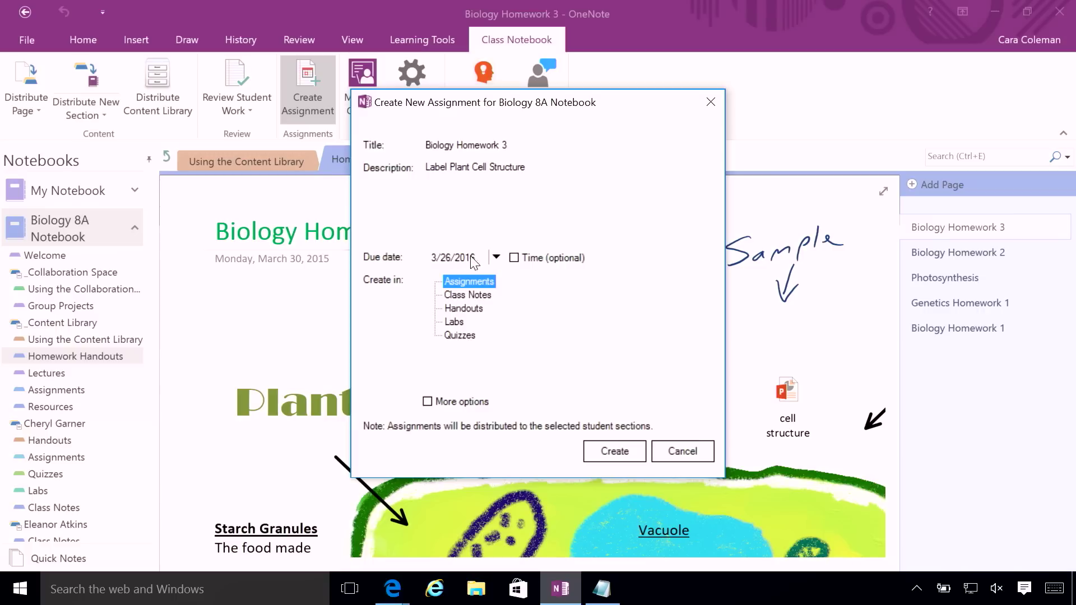
left_click(496, 257)
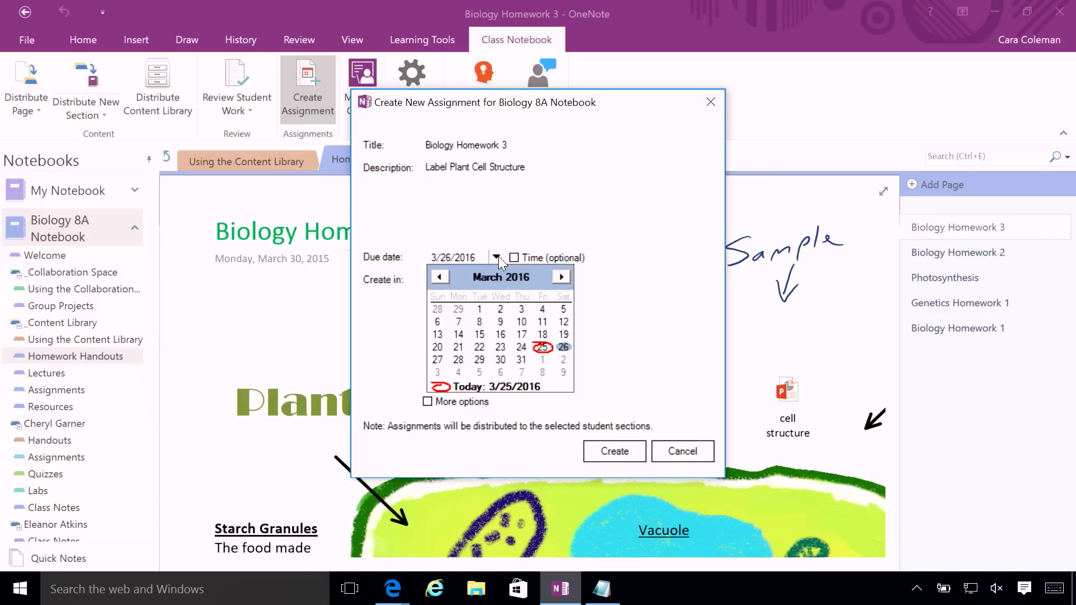
left_click(455, 362)
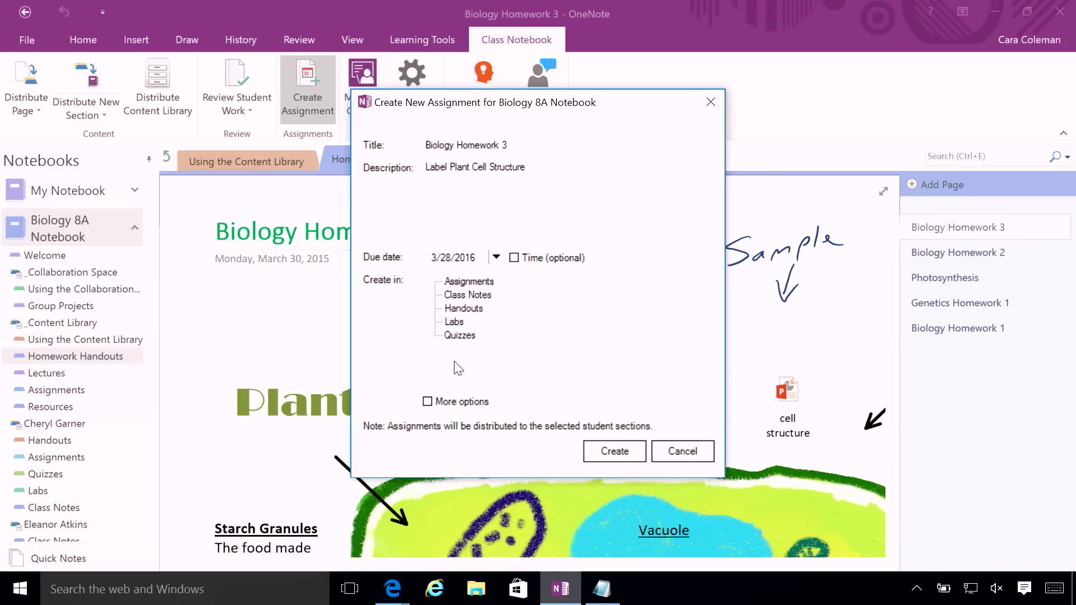
left_click(621, 452)
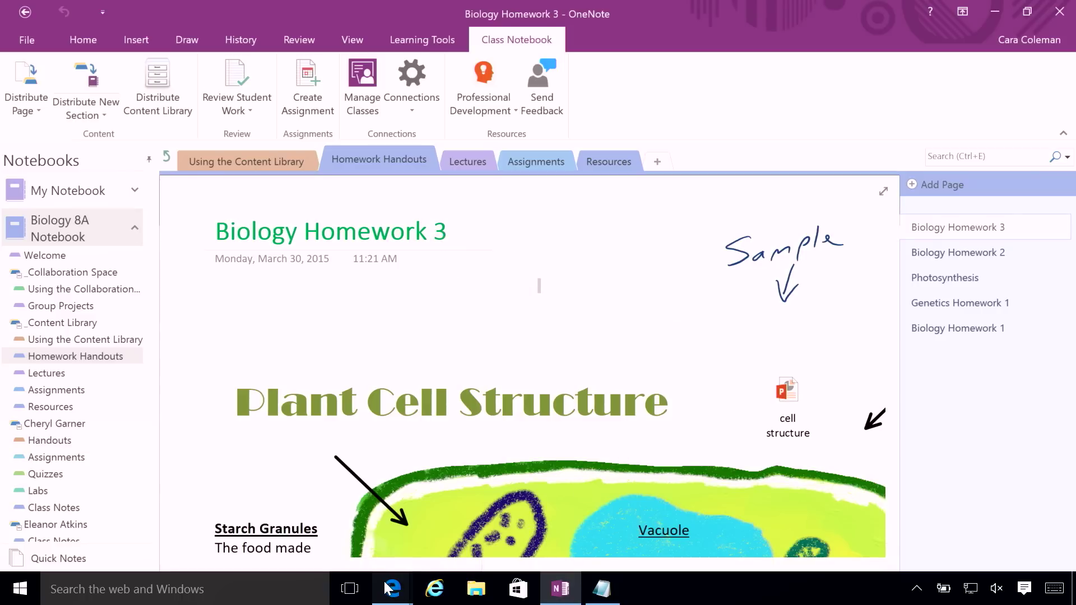
mouse_move(392, 589)
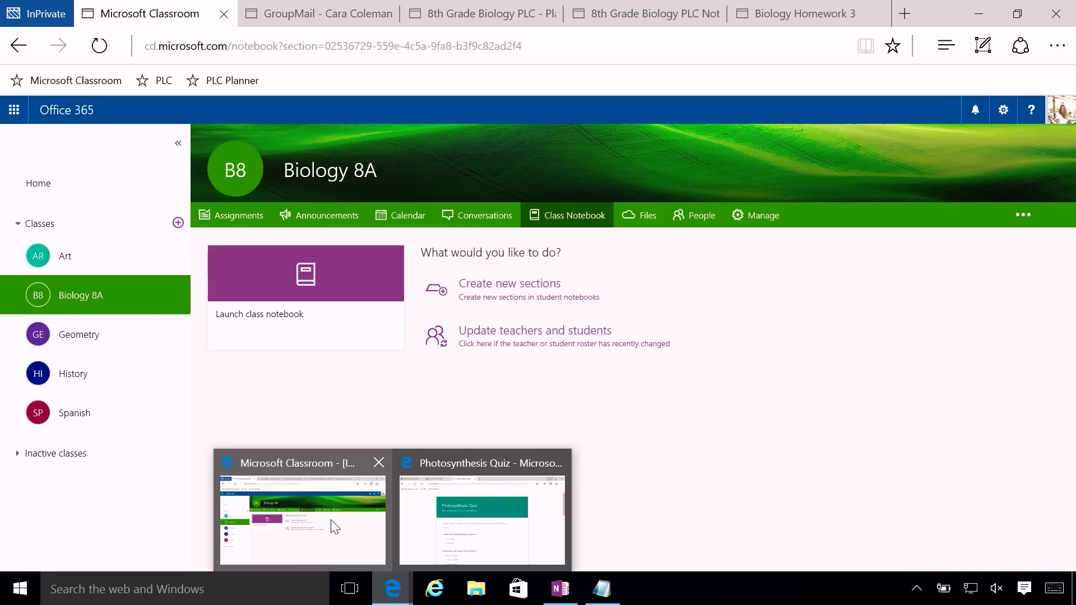
left_click(325, 524)
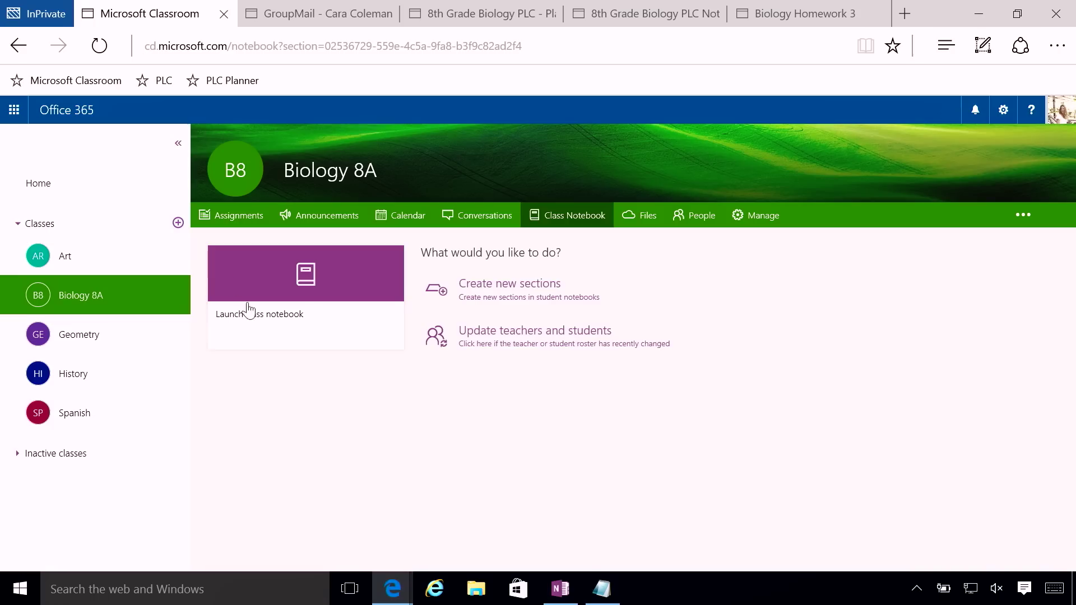
left_click(241, 216)
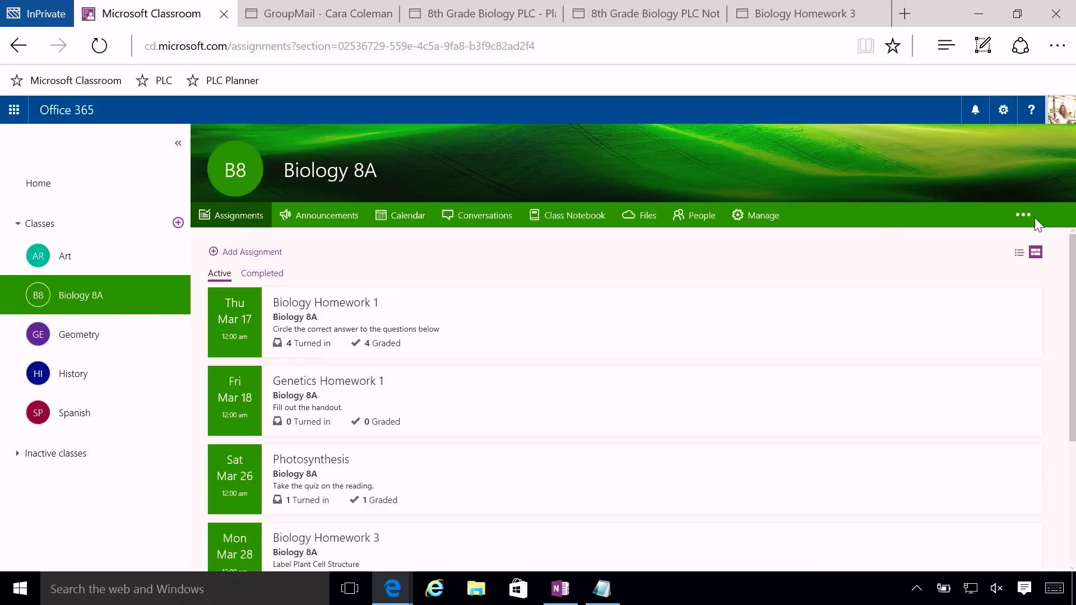
scroll(1072, 263, "down", 2)
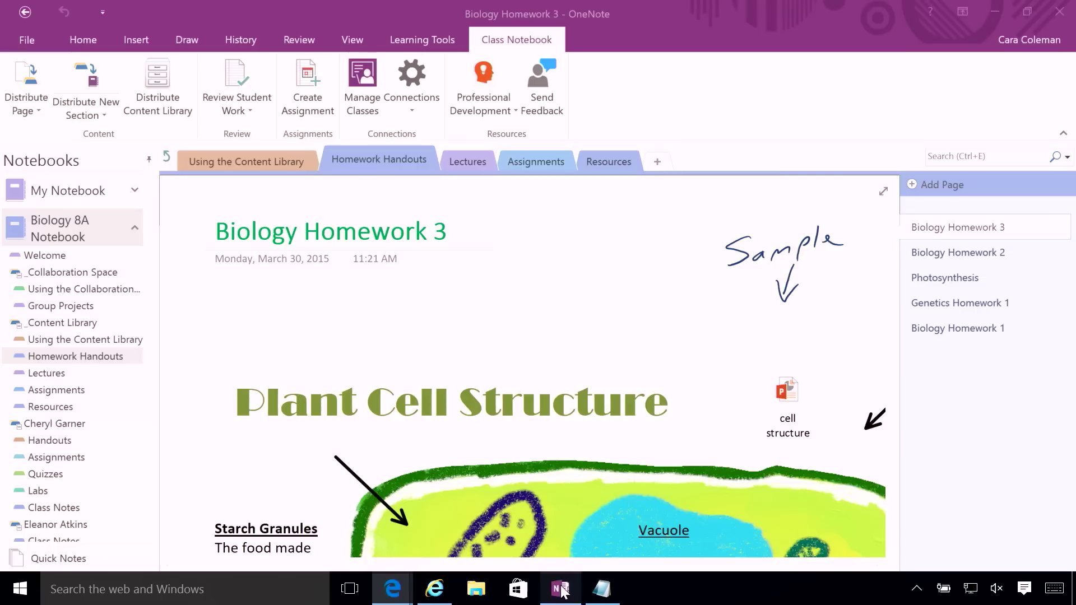
left_click(562, 588)
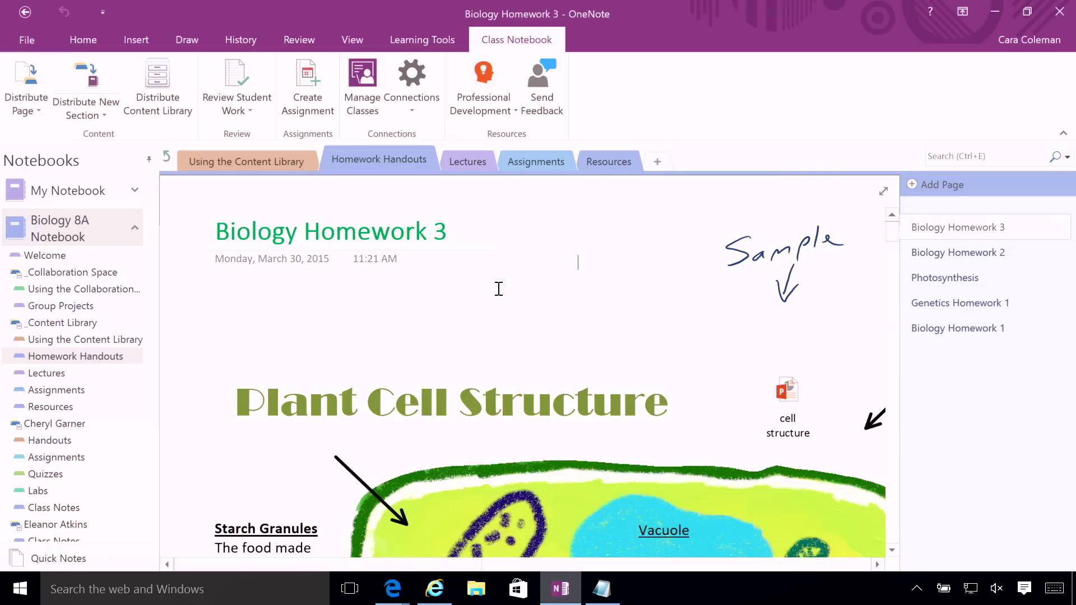
Check the connected learning systems list, then bring back the Biology Homework 3 assignment in Microsoft Classroom
left_click(415, 104)
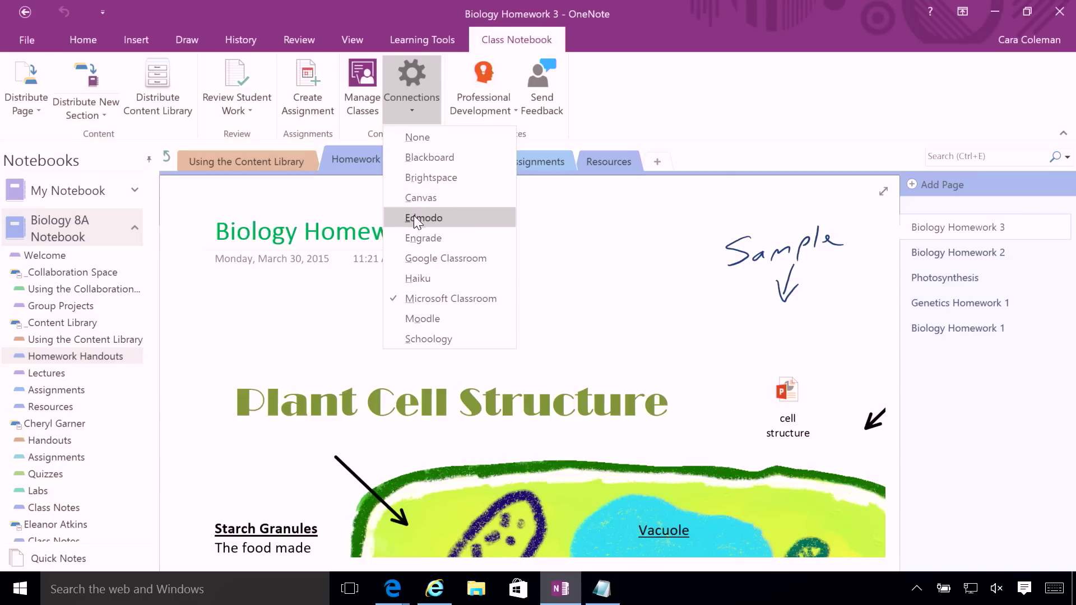
left_click(681, 243)
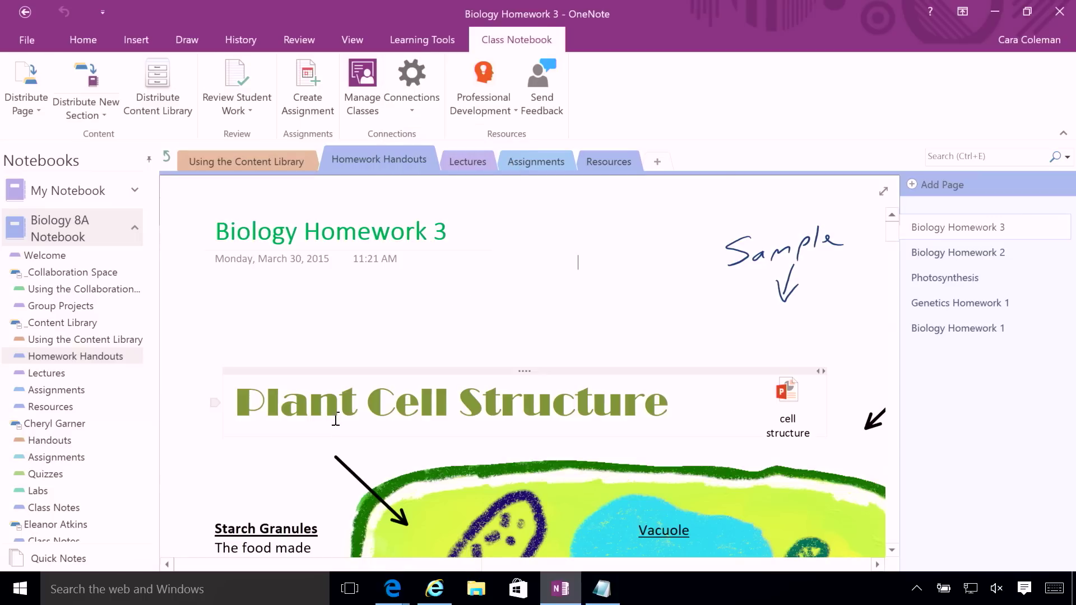
mouse_move(391, 589)
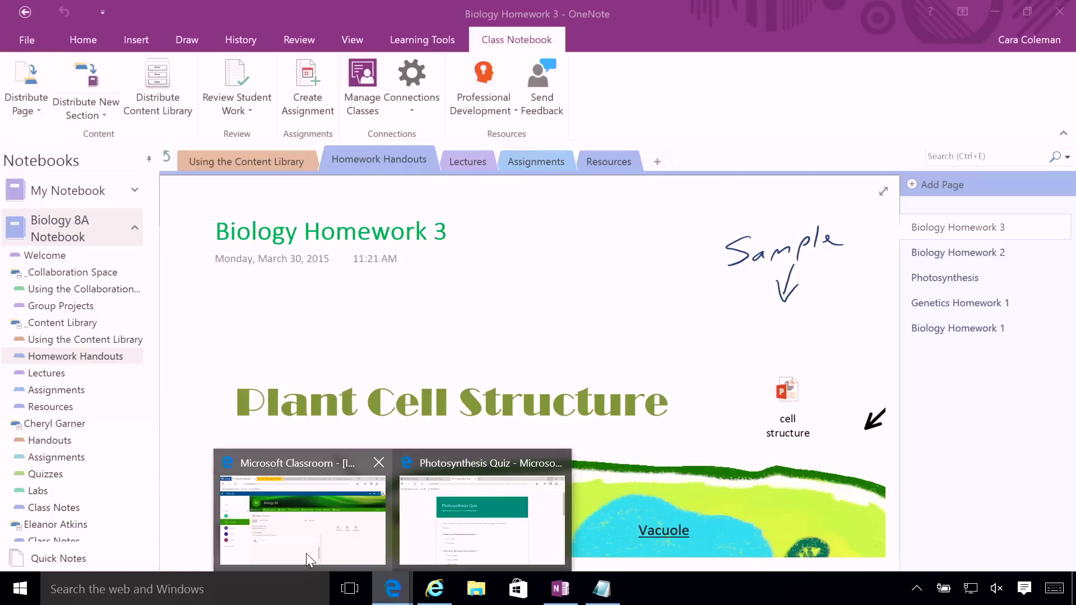
left_click(306, 553)
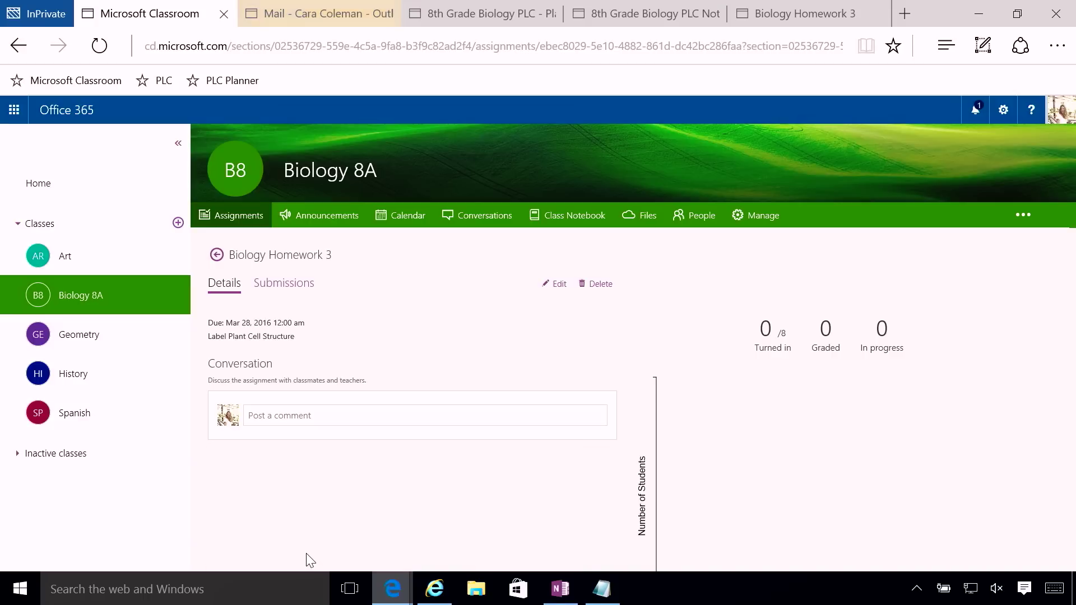
View the published 100-point Biology Homework 3 assignment in Canvas, then return to OneNote
mouse_move(804, 14)
left_click(809, 25)
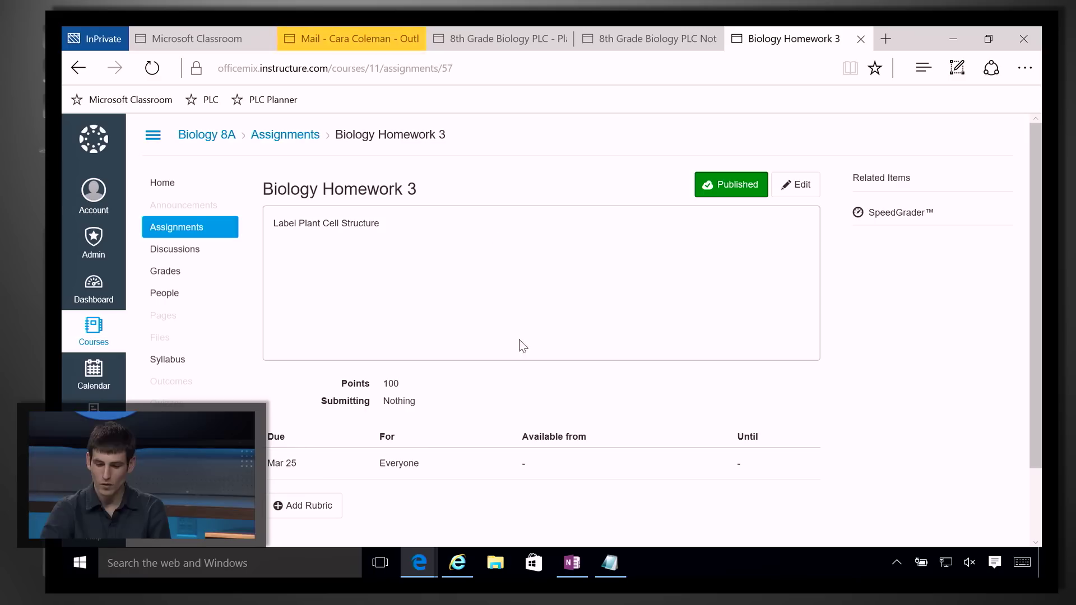
left_click(572, 563)
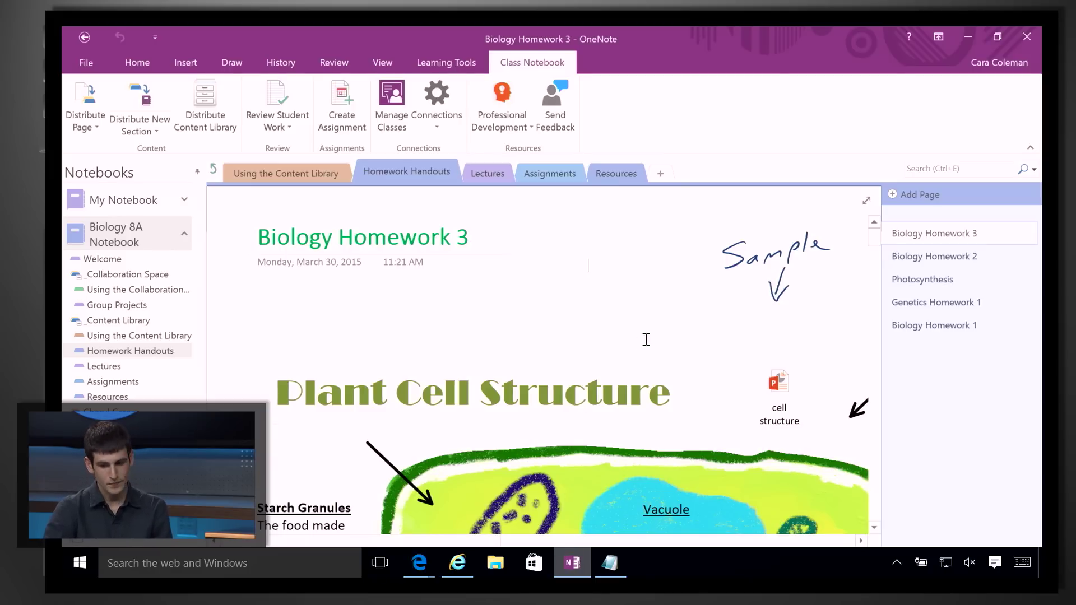
Review student work for the Assignments section and list the students for Biology Homework 3
left_click(274, 100)
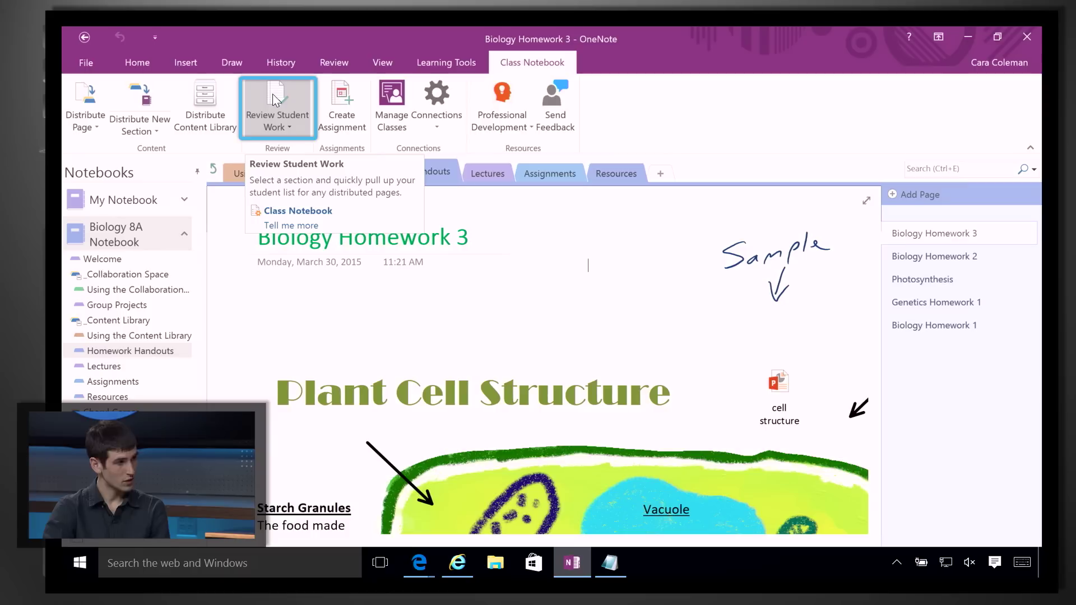
left_click(273, 100)
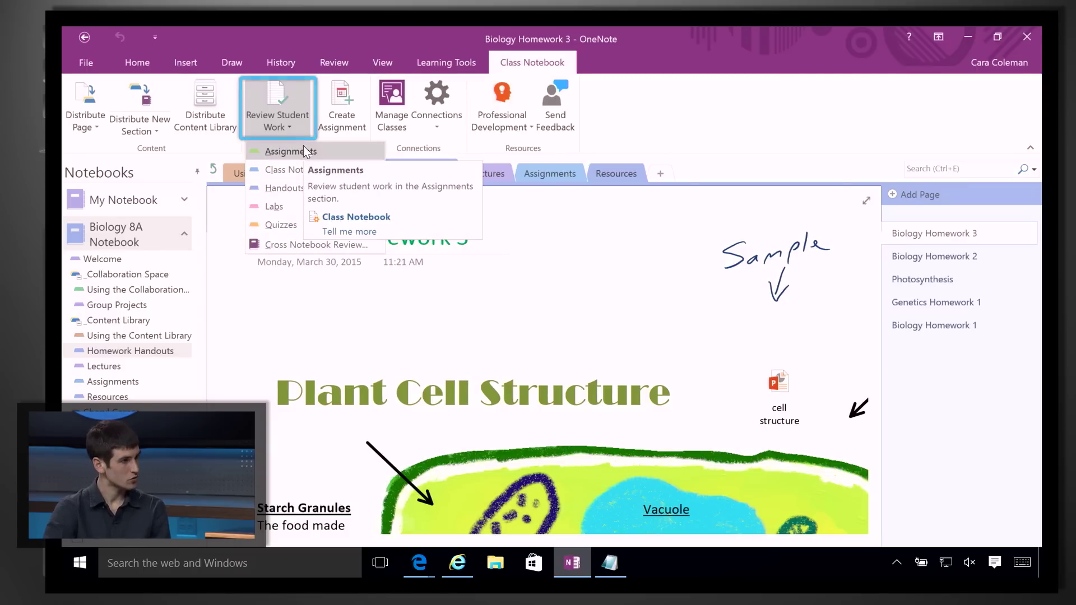
left_click(303, 151)
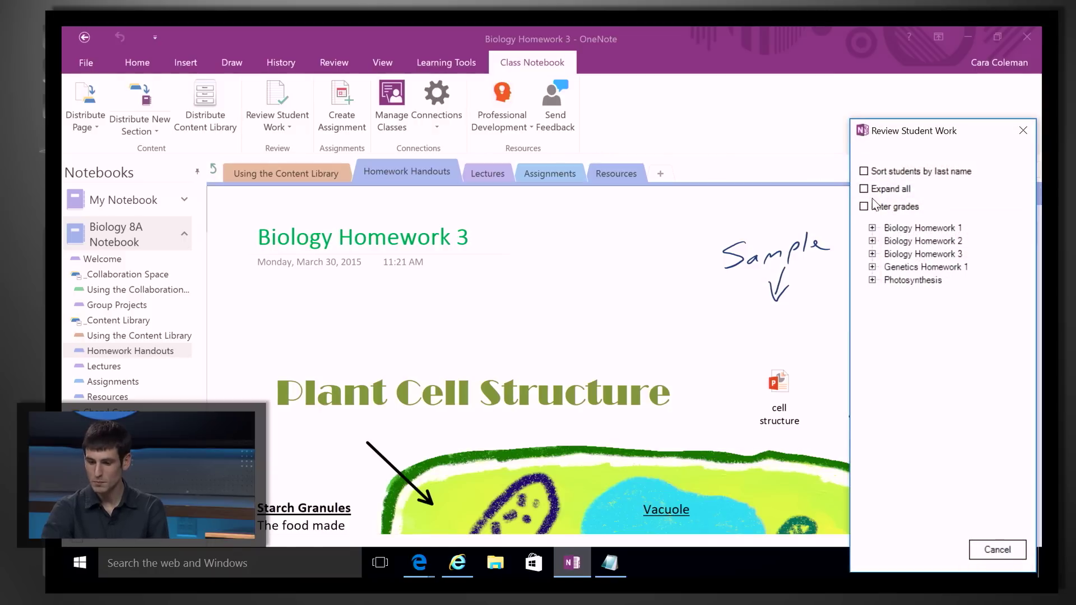
left_click(871, 254)
Sort Biology Homework 3 by last name, enable grade entry, and open one student's page
left_click(863, 172)
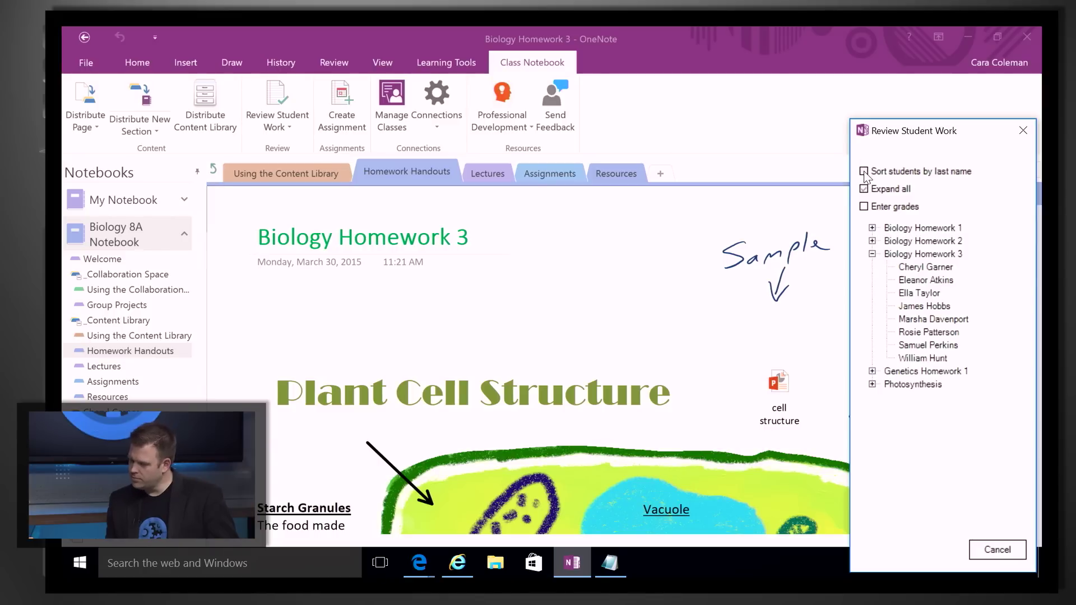
left_click(863, 206)
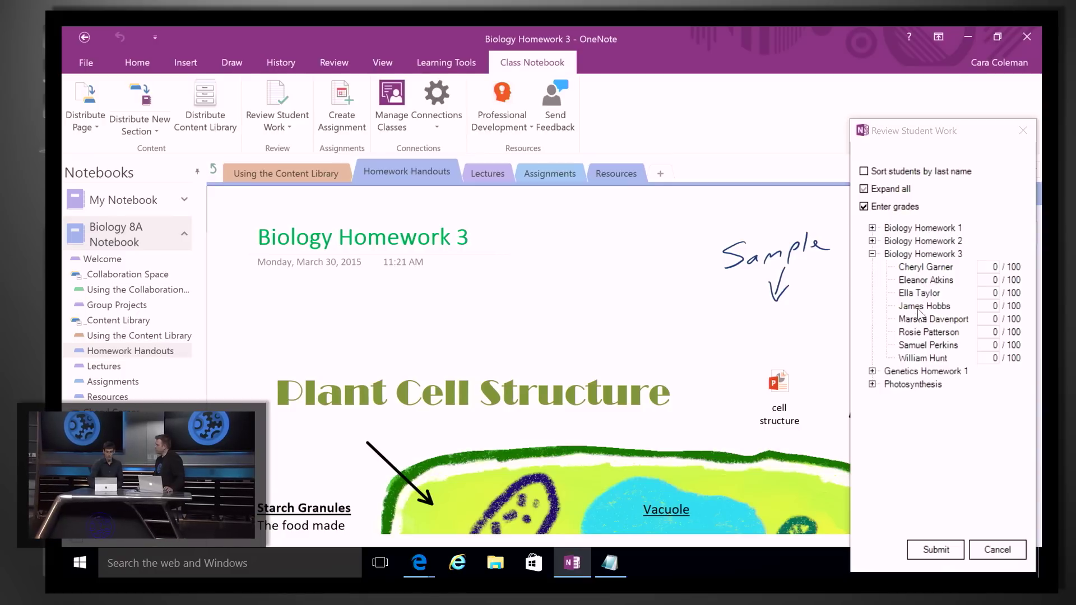
left_click(920, 360)
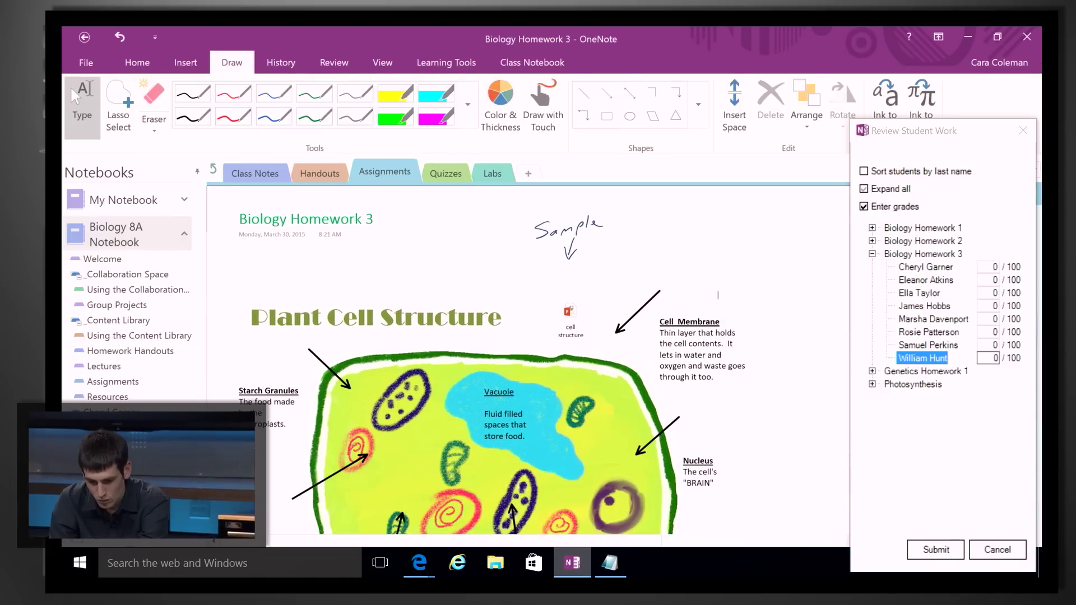
scroll(462, 362, "down", 2)
scroll(463, 362, "down", 1)
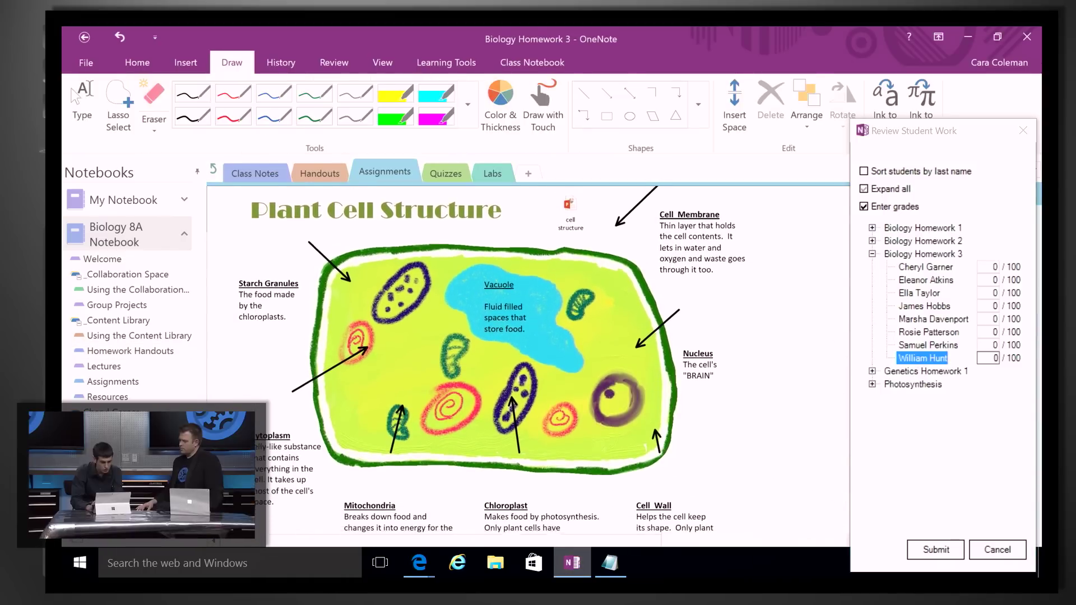
scroll(462, 361, "down", 2)
scroll(462, 361, "up", 2)
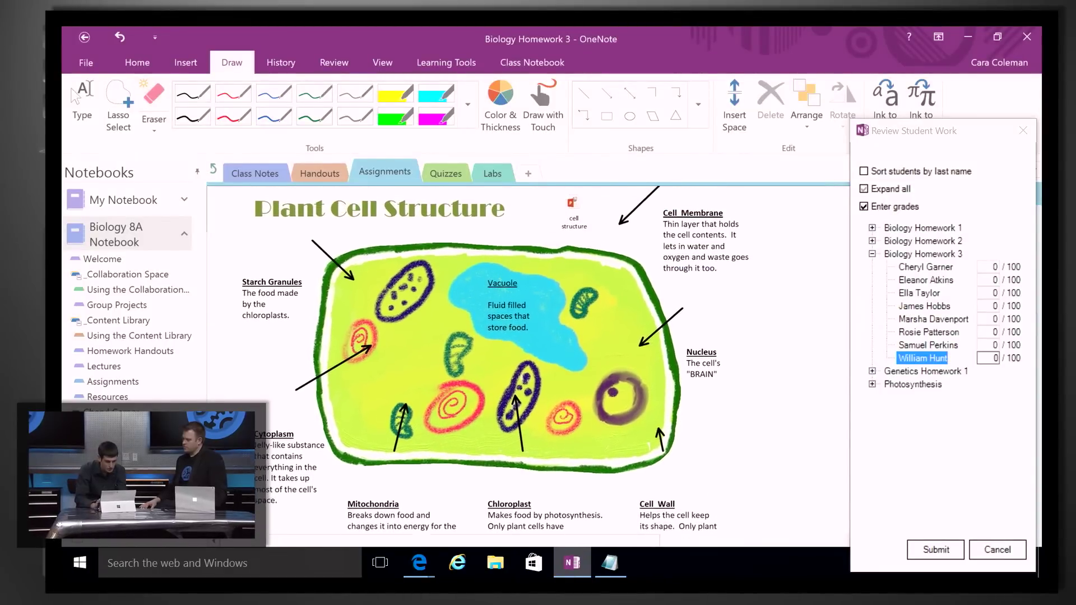
scroll(462, 362, "up", 1)
scroll(462, 361, "up", 1)
scroll(462, 361, "up", 1)
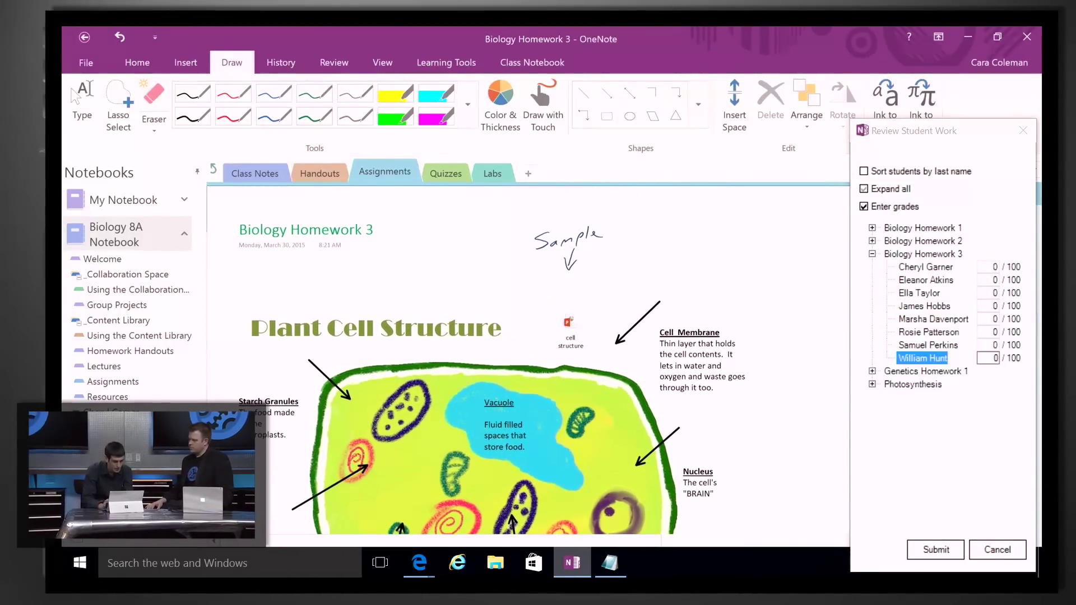
scroll(462, 361, "down", 1)
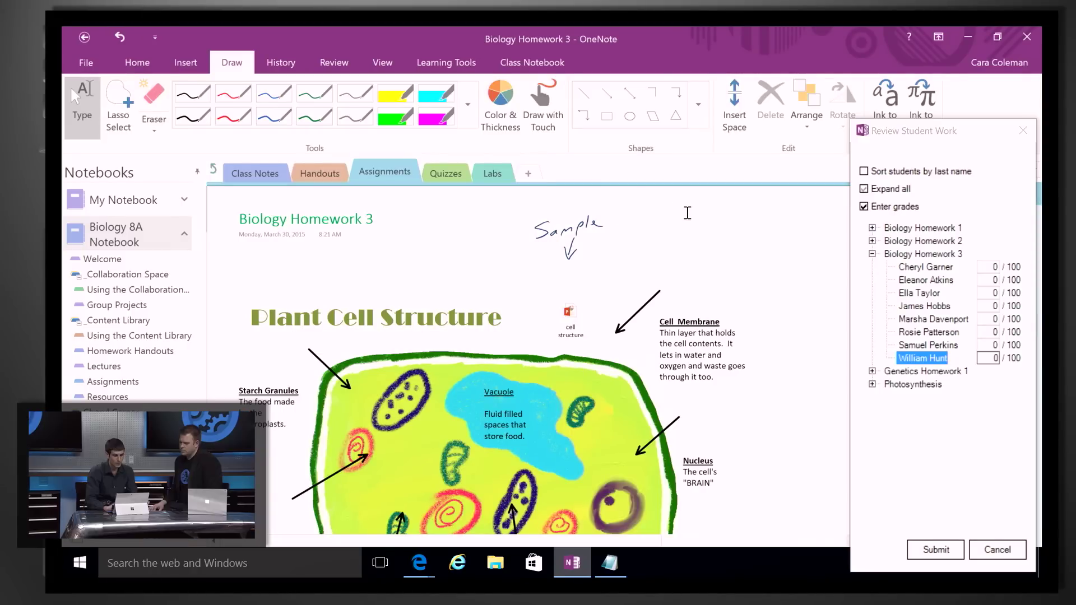
Switch to the red pen for handwriting on the student's homework page
left_click(232, 115)
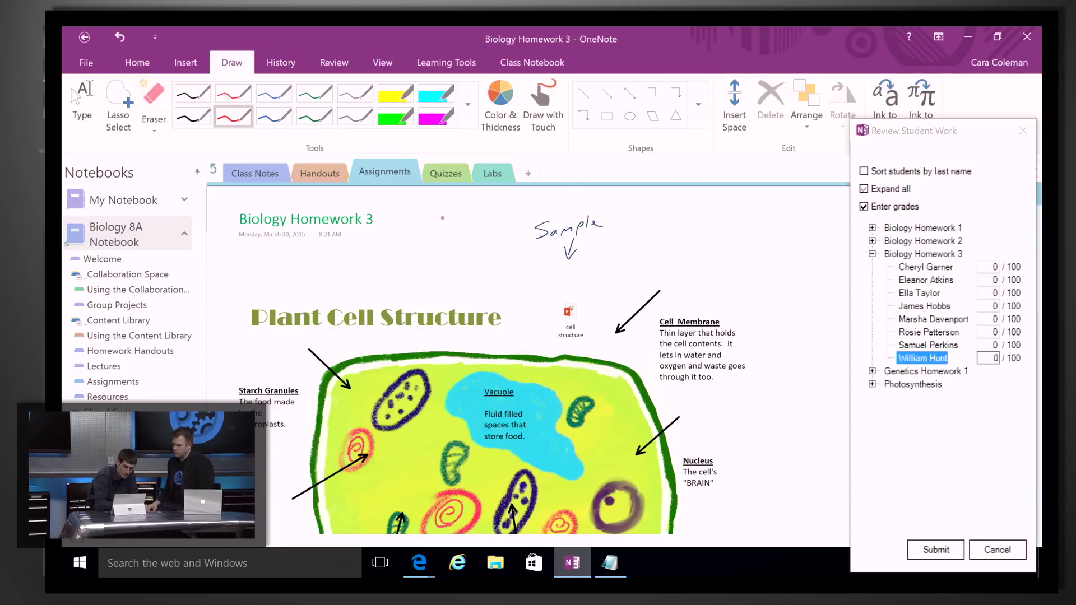
Handwrite 9/10 in red beside Sample, then enter and submit a 90/100 grade
left_click_drag(443, 220, 438, 254)
mouse_move(476, 219)
left_mouse_down()
mouse_move(451, 269)
mouse_move(480, 264)
mouse_move(502, 233)
left_mouse_up()
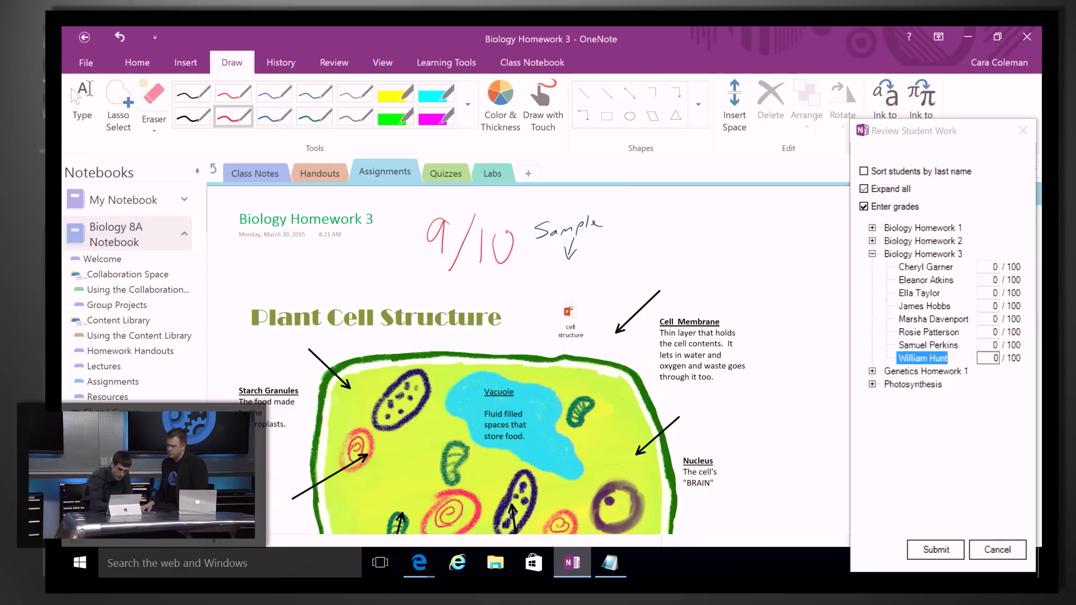
left_click(993, 359)
type("90")
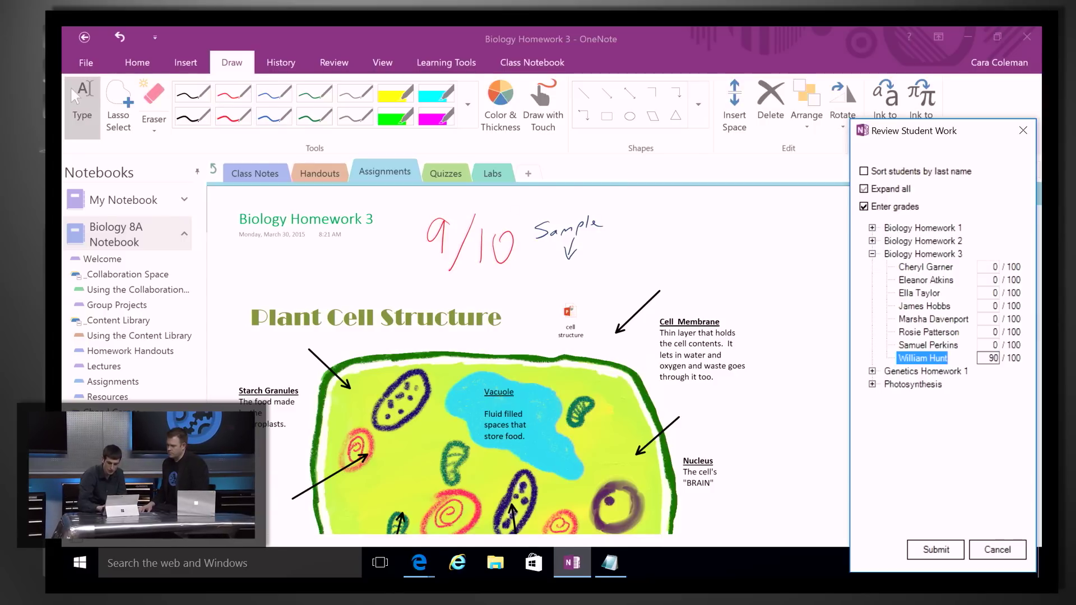
left_click(940, 550)
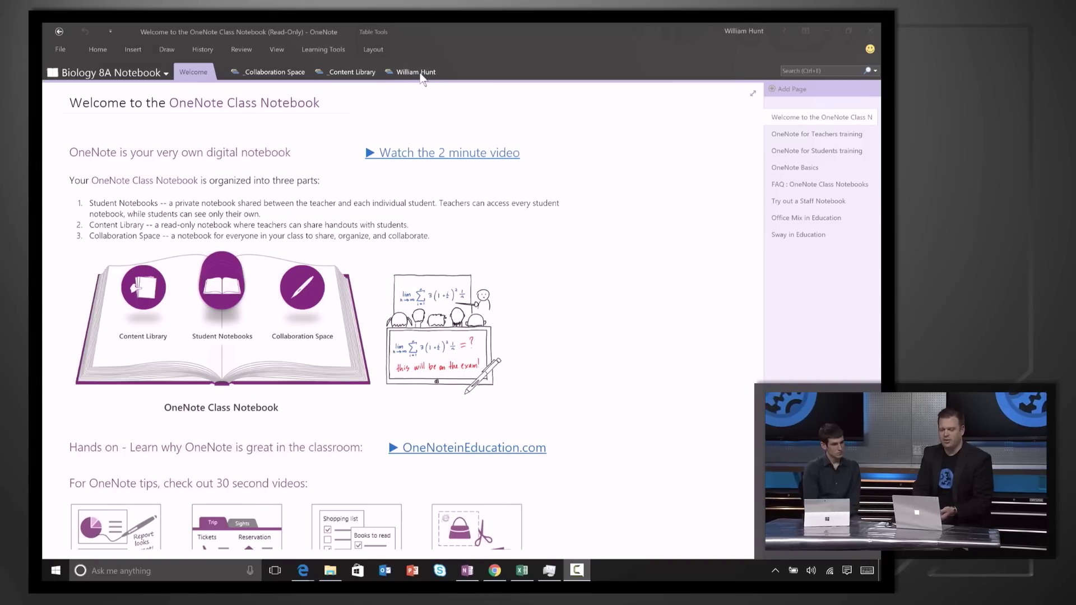
Browse the student's Genetics Homework 1, Class Notes and Photosynthesis handout, showing Learning Tools
left_click(416, 72)
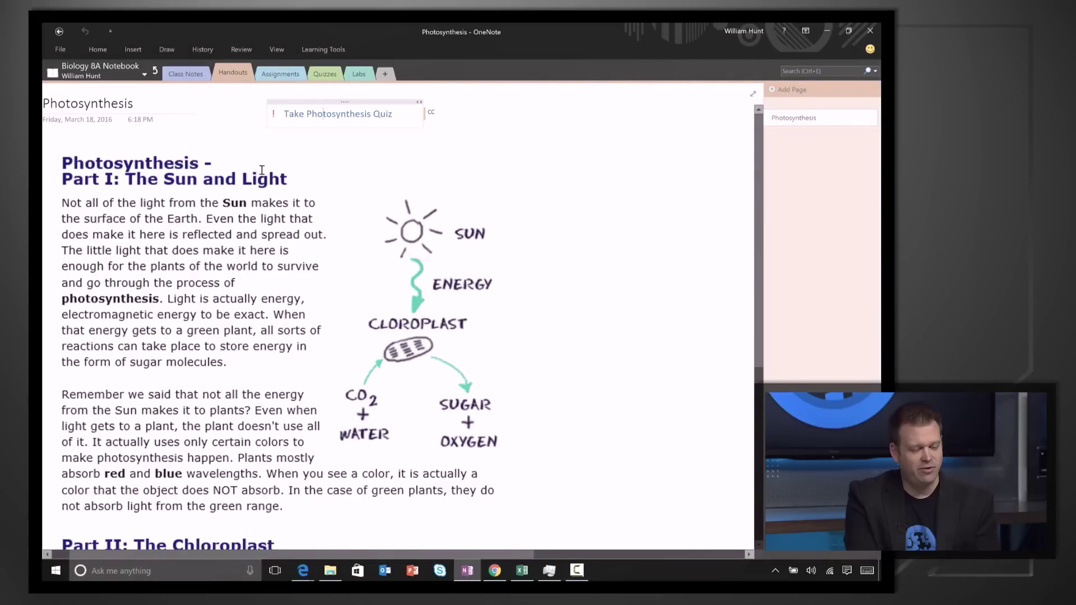
left_click(282, 74)
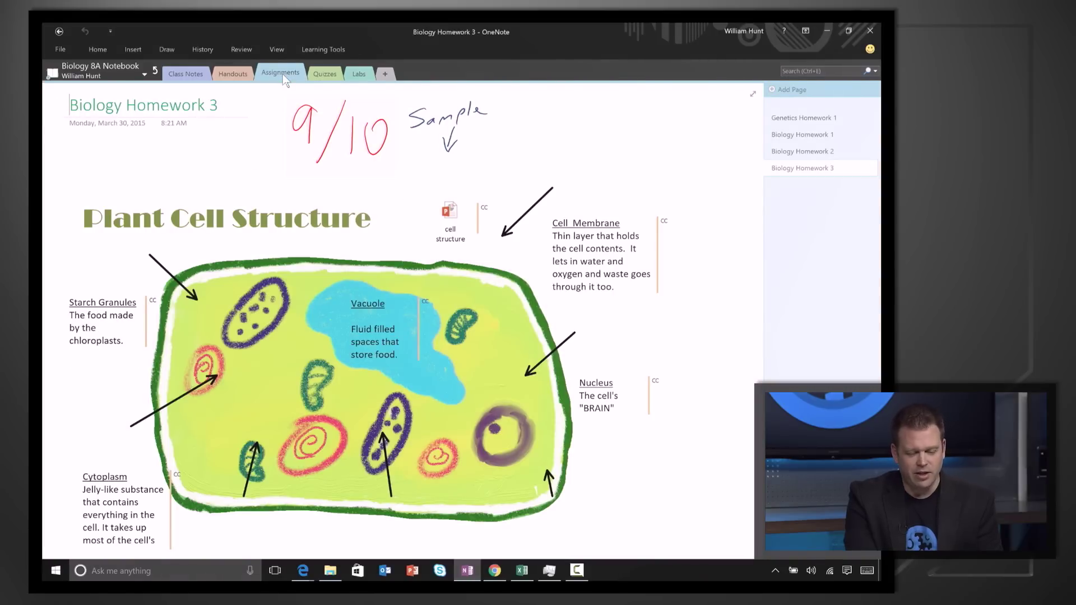
left_click(788, 116)
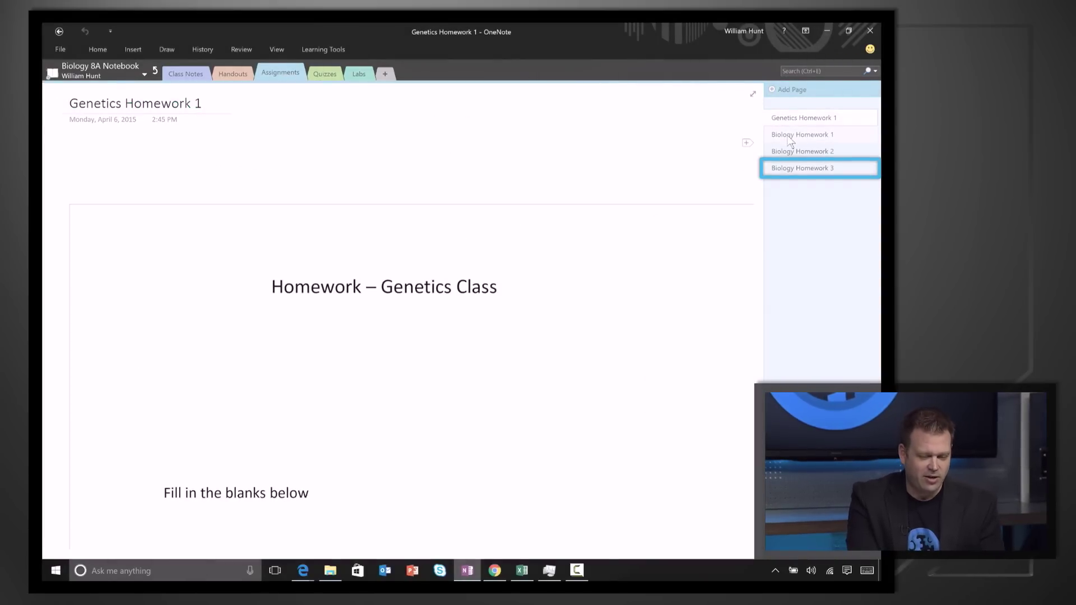
left_click(185, 73)
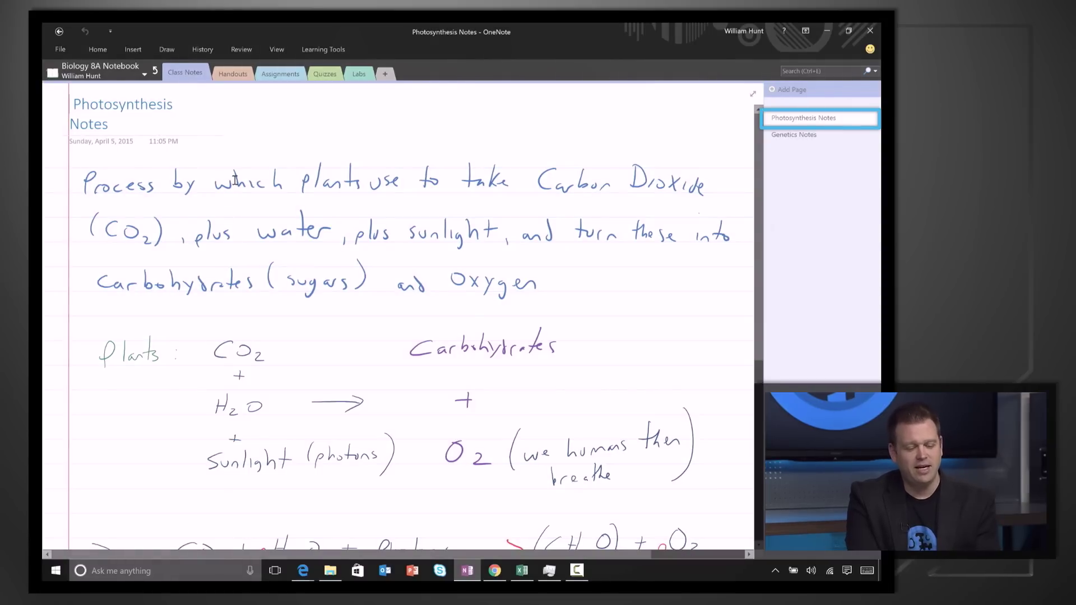
left_click(234, 73)
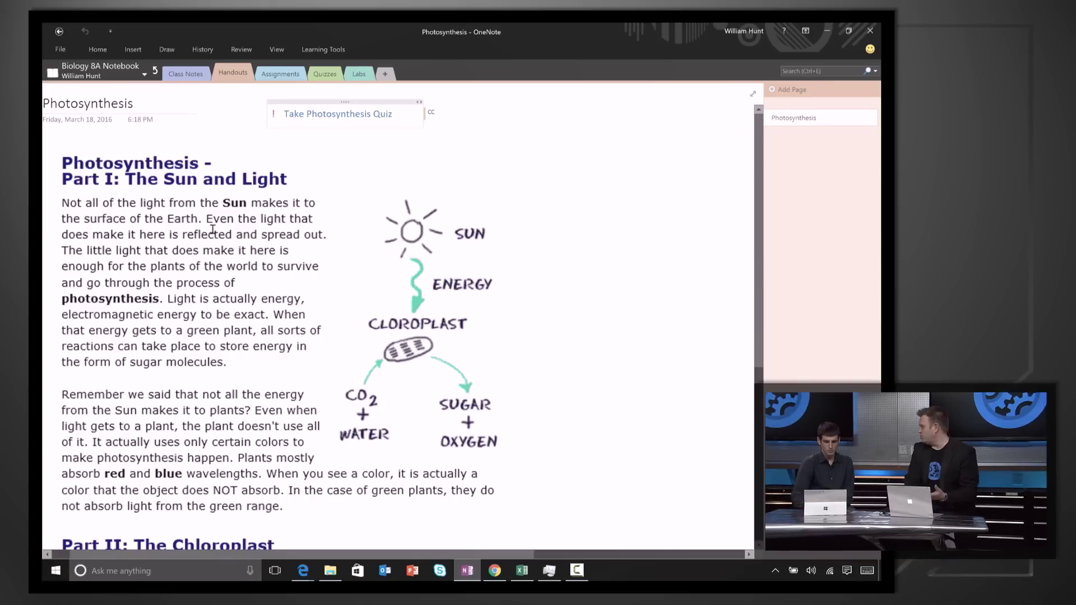
left_click(318, 48)
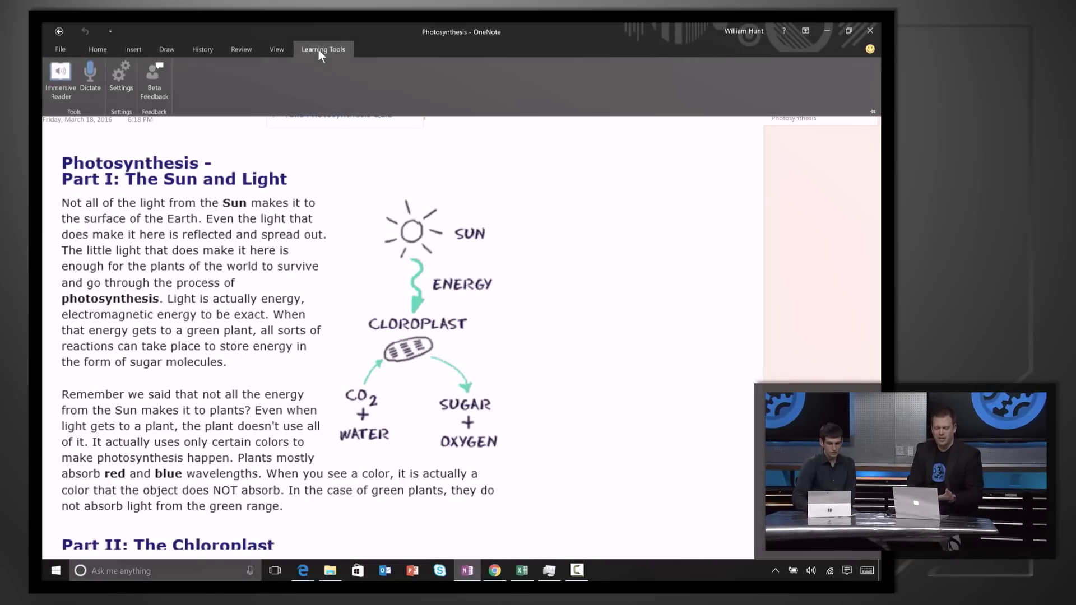
left_click(59, 75)
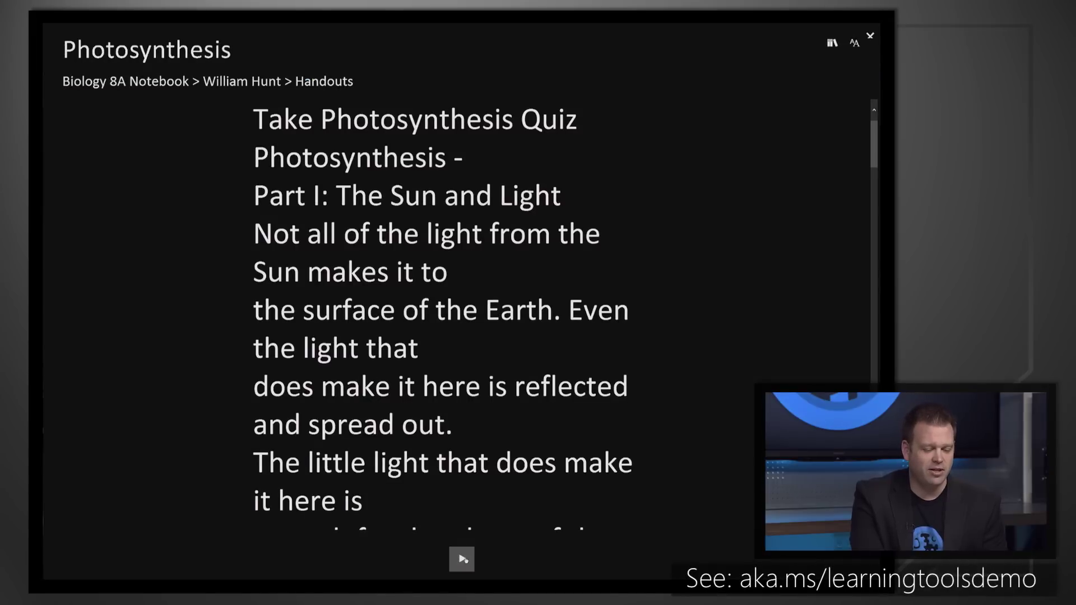
left_click(461, 559)
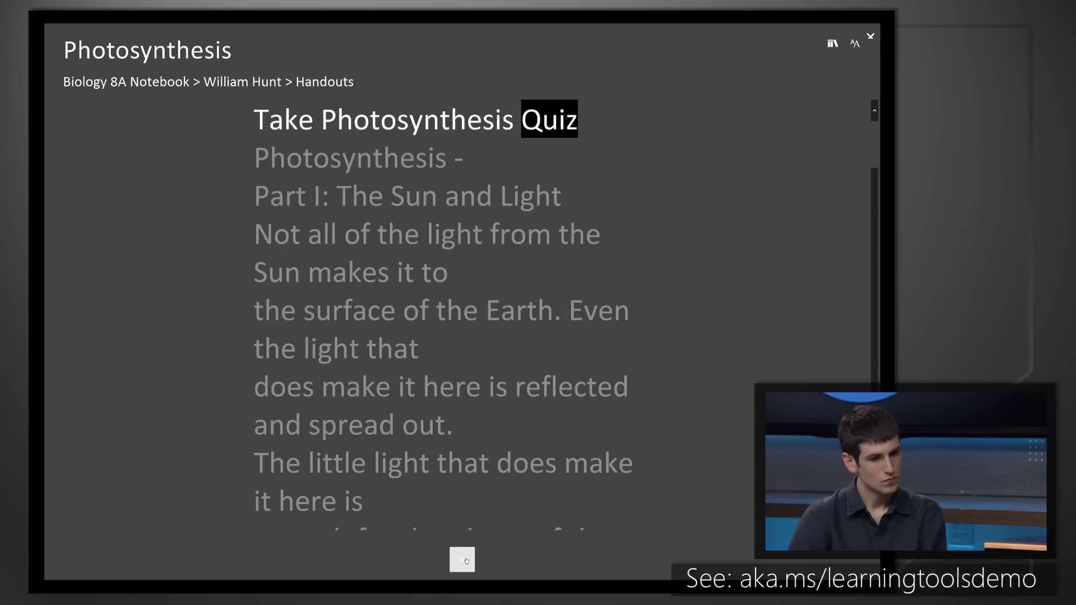
left_click(463, 560)
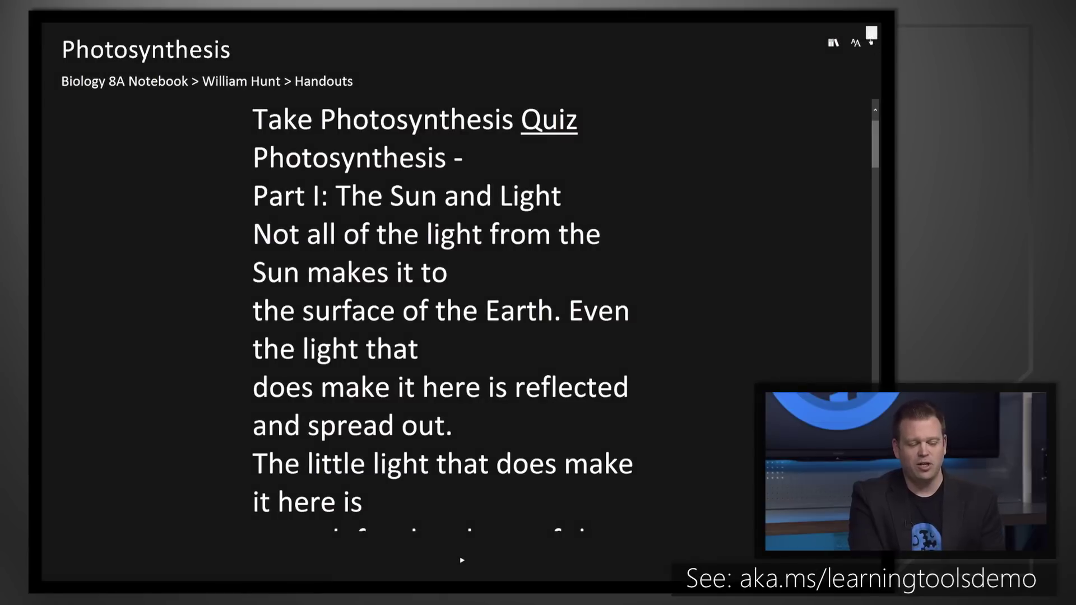
left_click(872, 34)
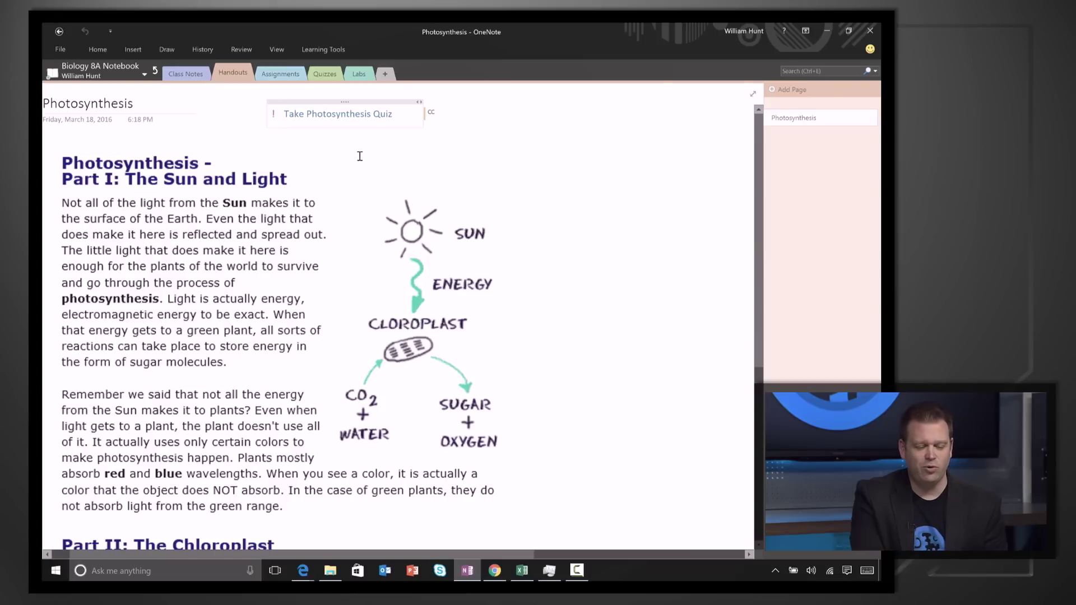
left_click(367, 115)
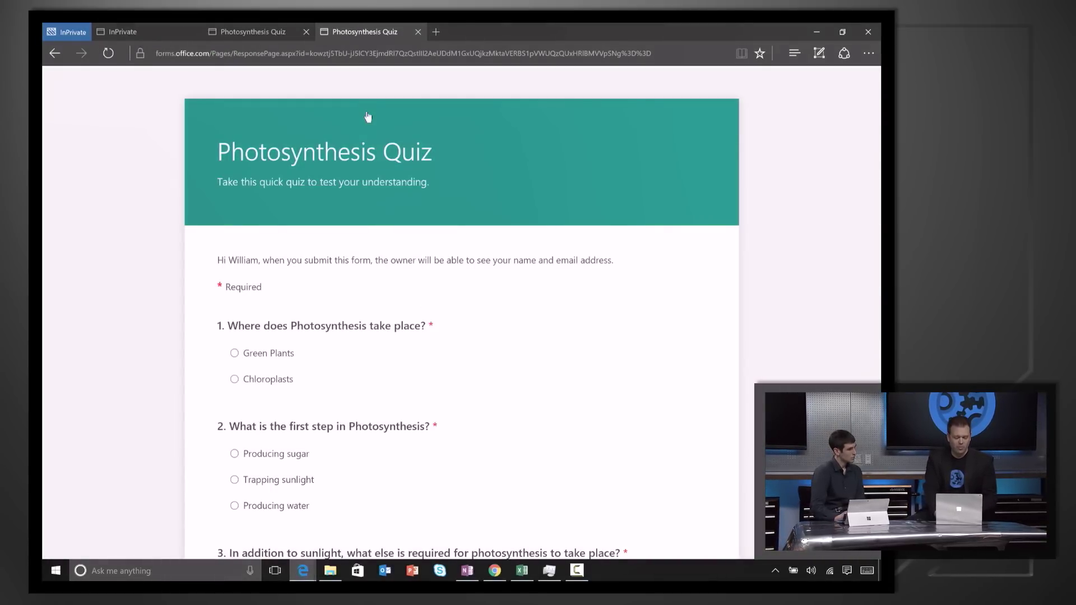
scroll(367, 116, "down", 2)
scroll(367, 116, "down", 2)
scroll(368, 116, "down", 2)
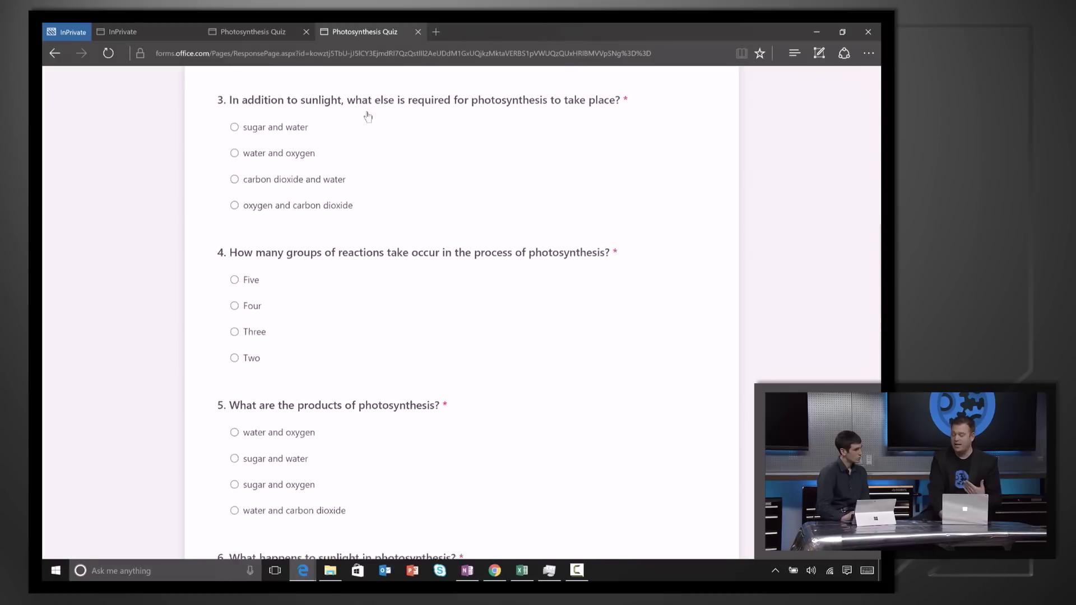
scroll(367, 117, "down", 2)
scroll(367, 116, "down", 2)
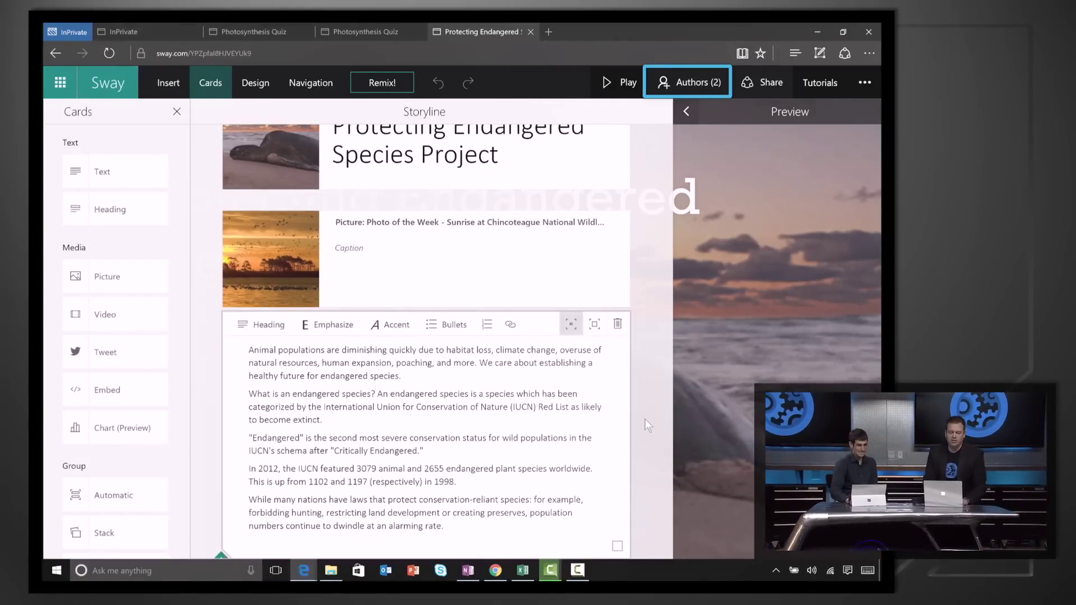
scroll(644, 419, "down", 10)
scroll(645, 419, "down", 3)
scroll(645, 419, "down", 3)
scroll(645, 419, "up", 1)
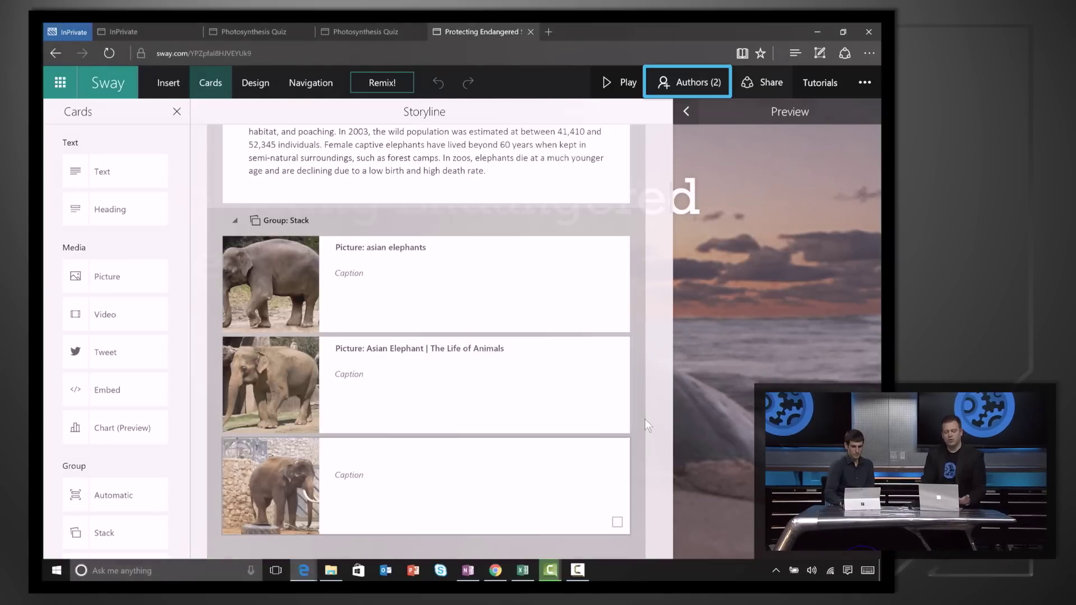
scroll(644, 418, "down", 5)
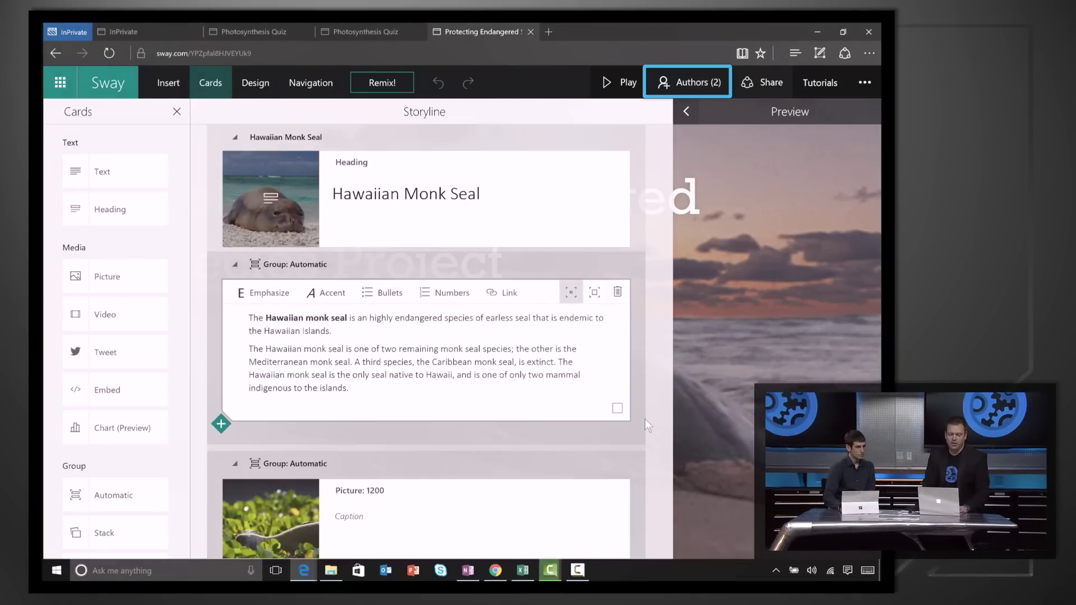
Play the Protecting Endangered Species Project Sway in full window
left_click(624, 83)
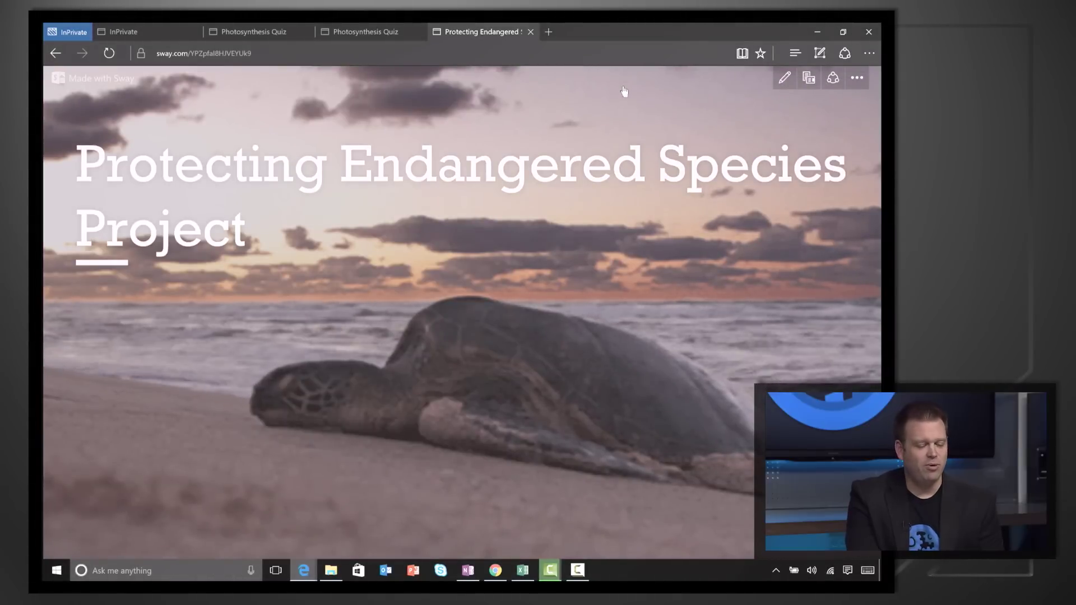
scroll(625, 91, "down", 5)
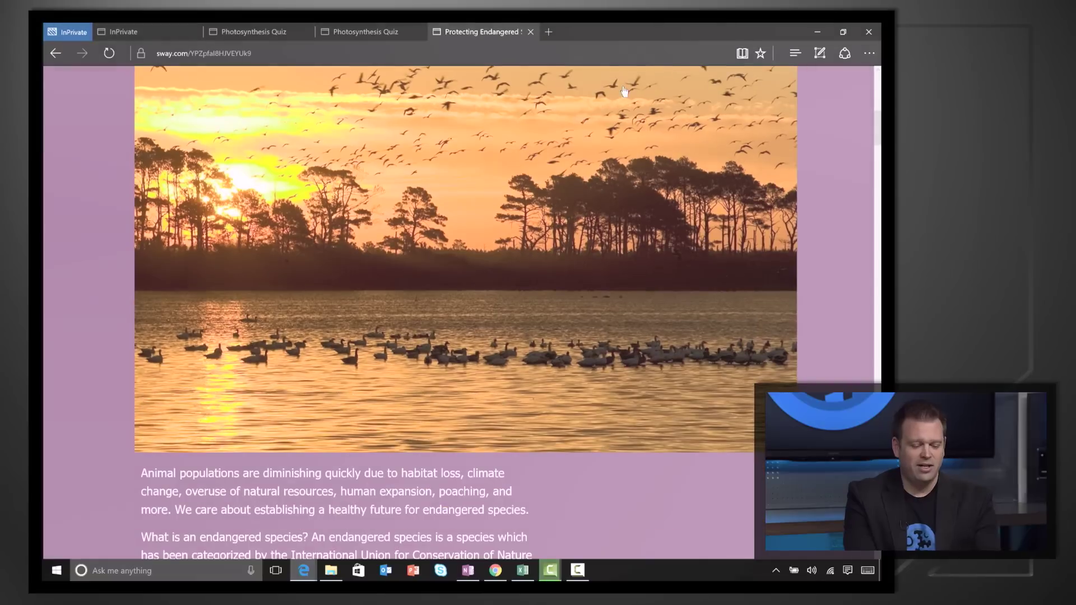
scroll(624, 91, "down", 1)
scroll(624, 90, "down", 3)
scroll(625, 91, "down", 2)
scroll(624, 91, "down", 5)
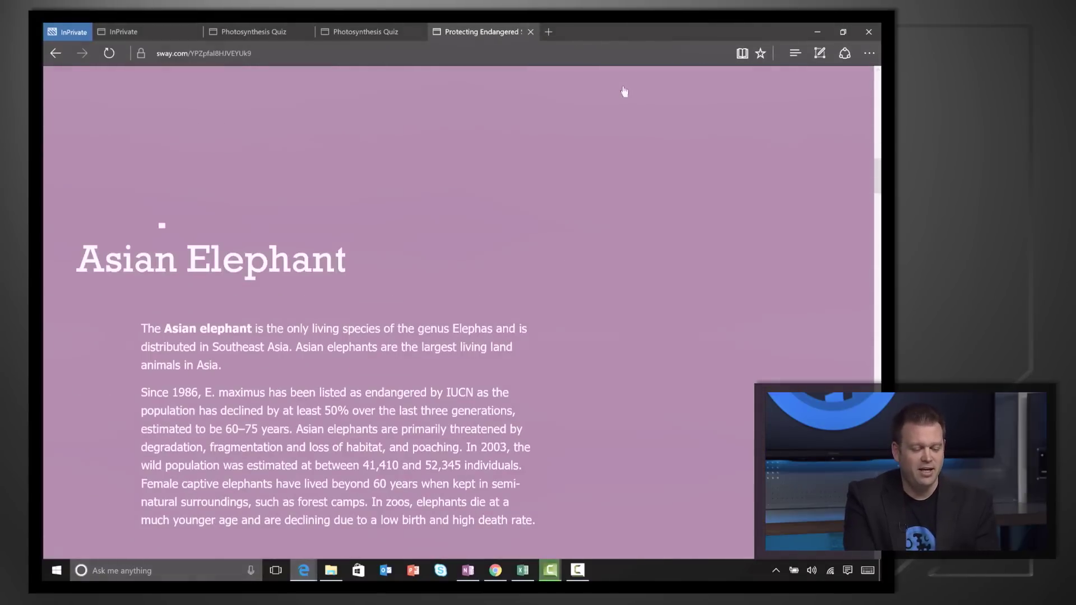
scroll(624, 91, "down", 1)
scroll(624, 91, "down", 4)
scroll(624, 91, "down", 2)
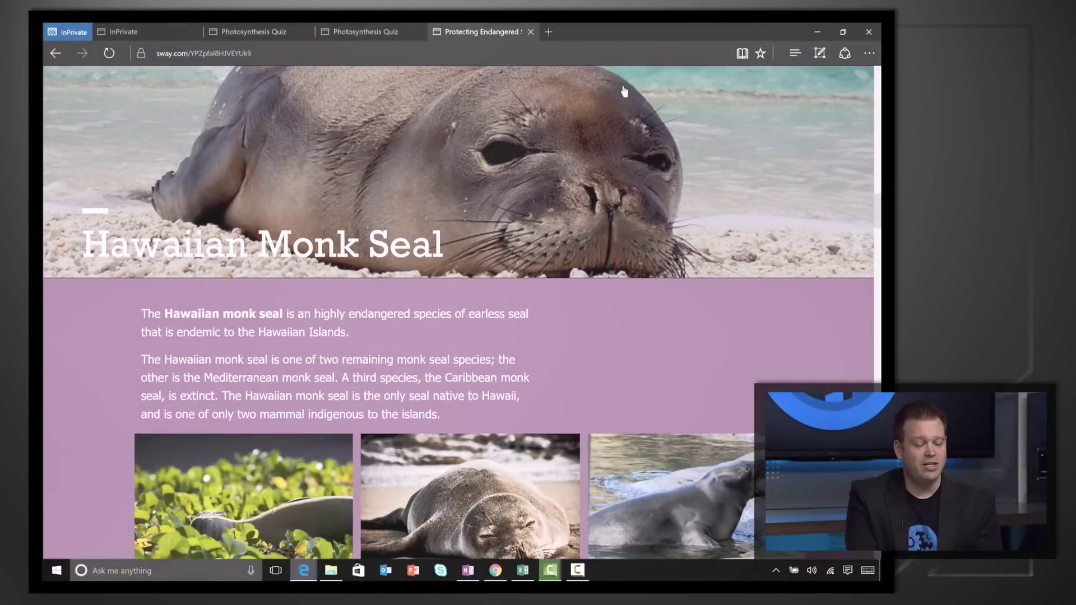
scroll(625, 91, "down", 1)
scroll(624, 92, "down", 4)
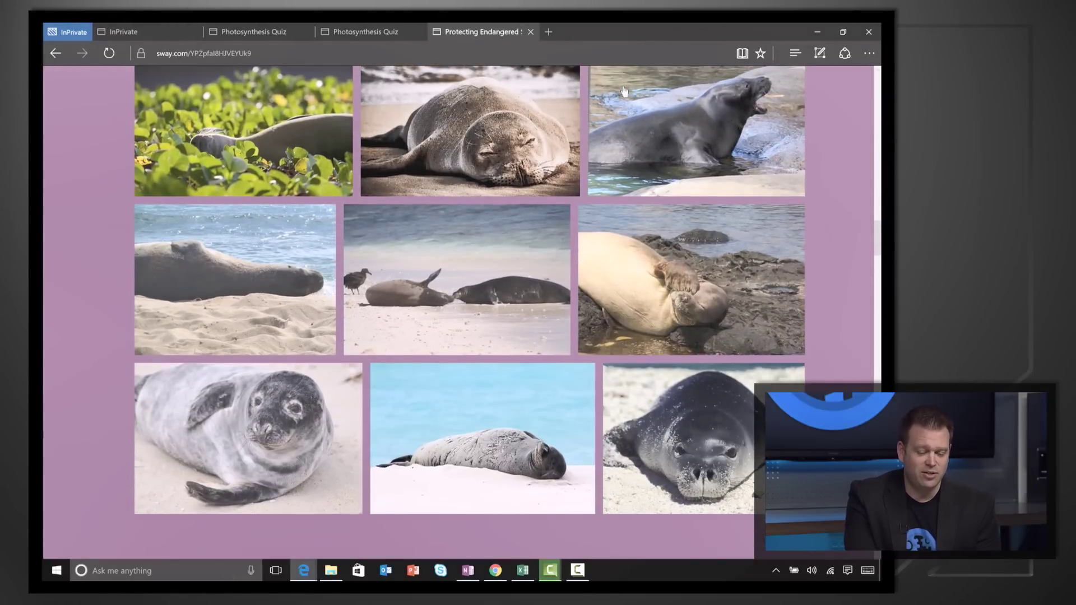
scroll(624, 91, "down", 1)
scroll(625, 91, "down", 3)
scroll(624, 91, "down", 1)
scroll(625, 91, "down", 1)
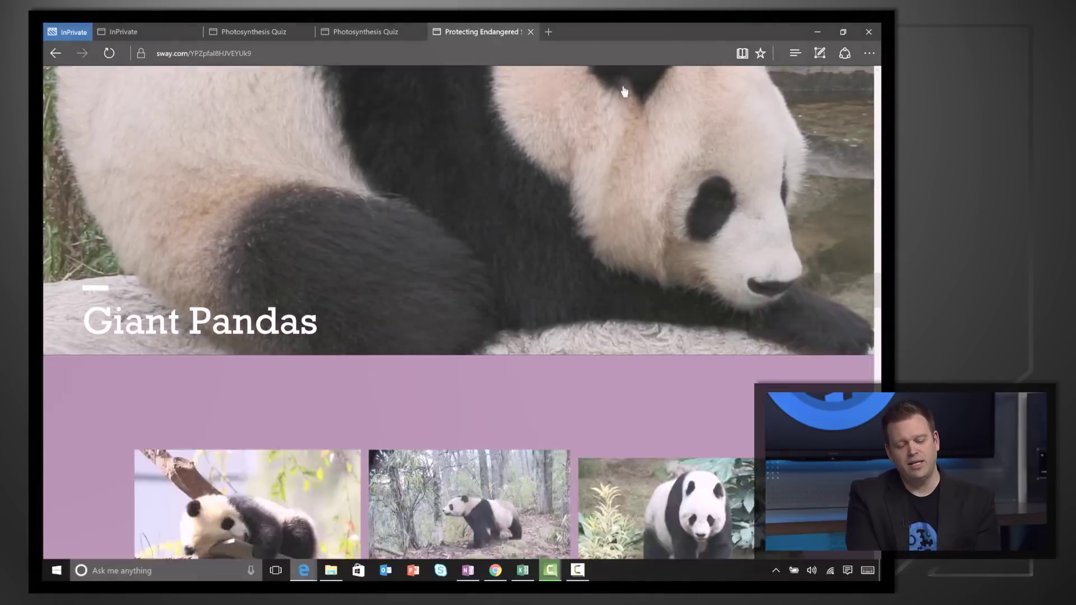
scroll(624, 90, "down", 4)
scroll(624, 91, "down", 4)
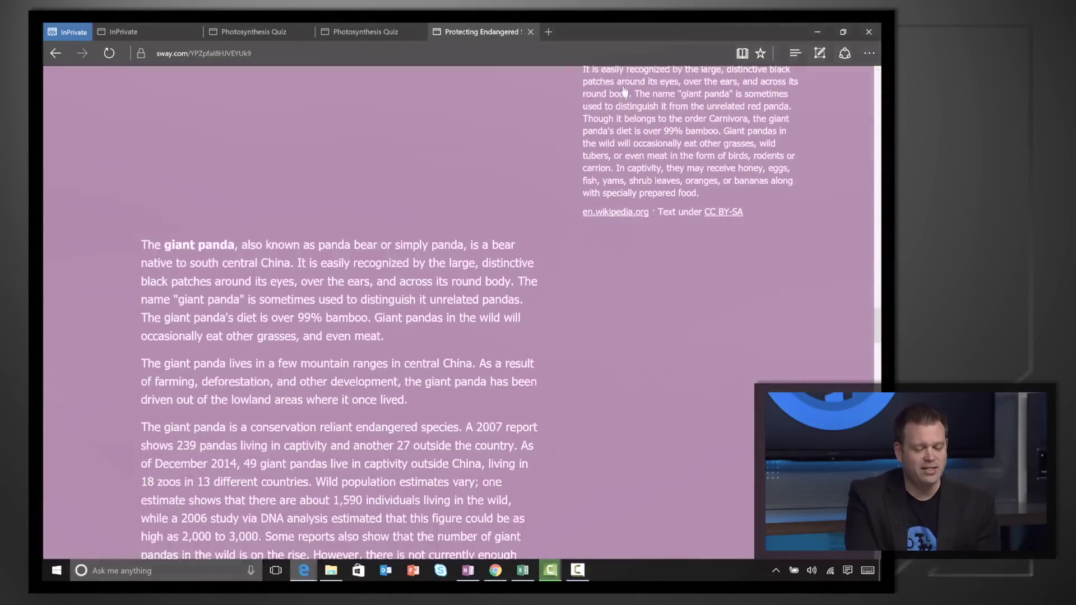
scroll(625, 91, "down", 2)
scroll(625, 91, "down", 3)
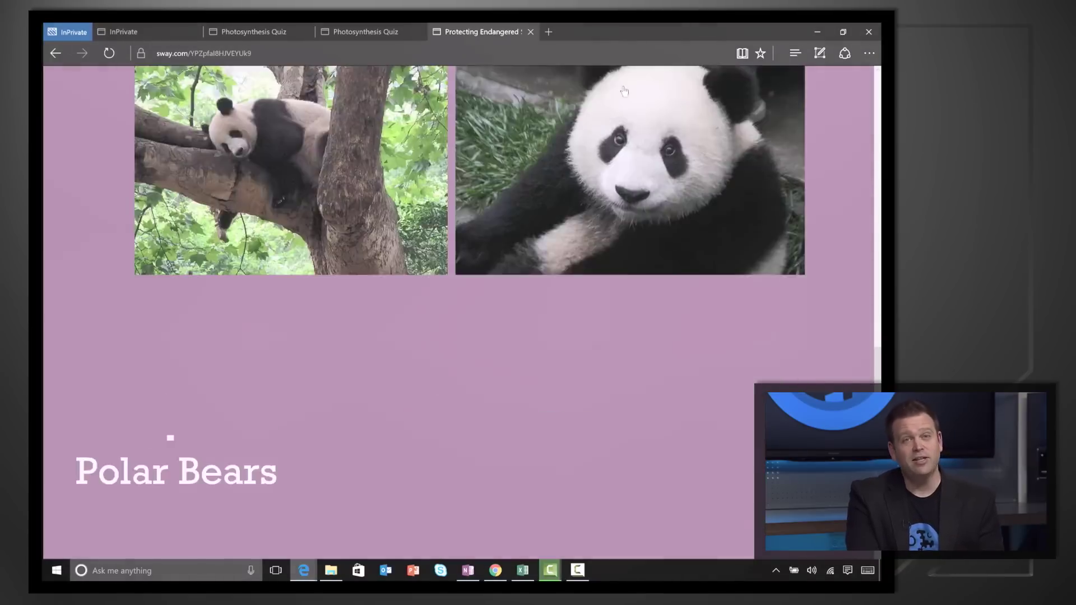
scroll(624, 90, "down", 3)
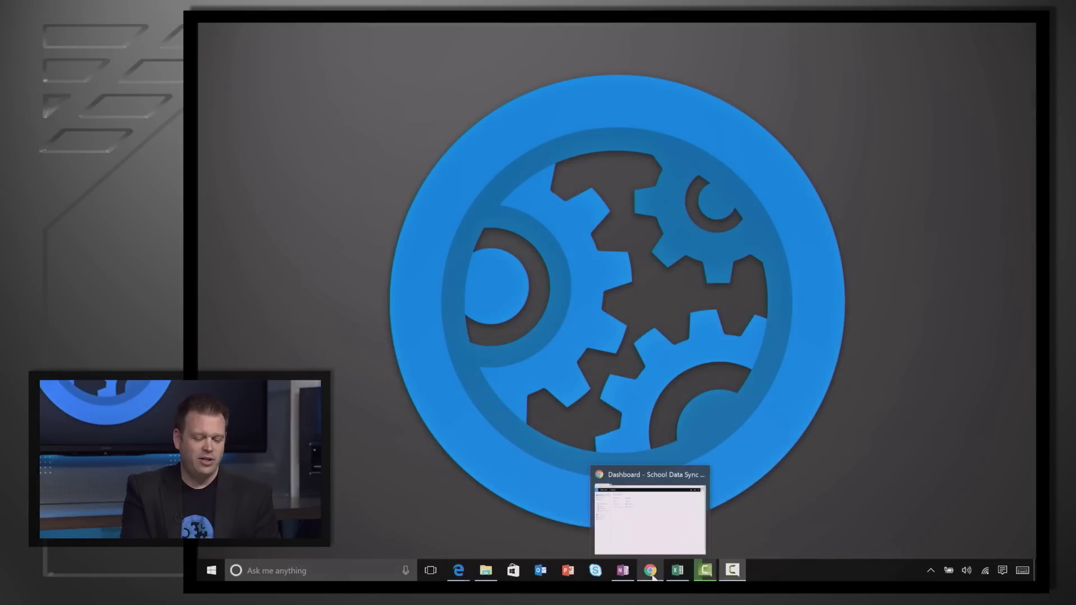
Bring up School for Mechanics' Add Files picker at Sample CSVs, then view Section.csv in Excel
left_click(653, 576)
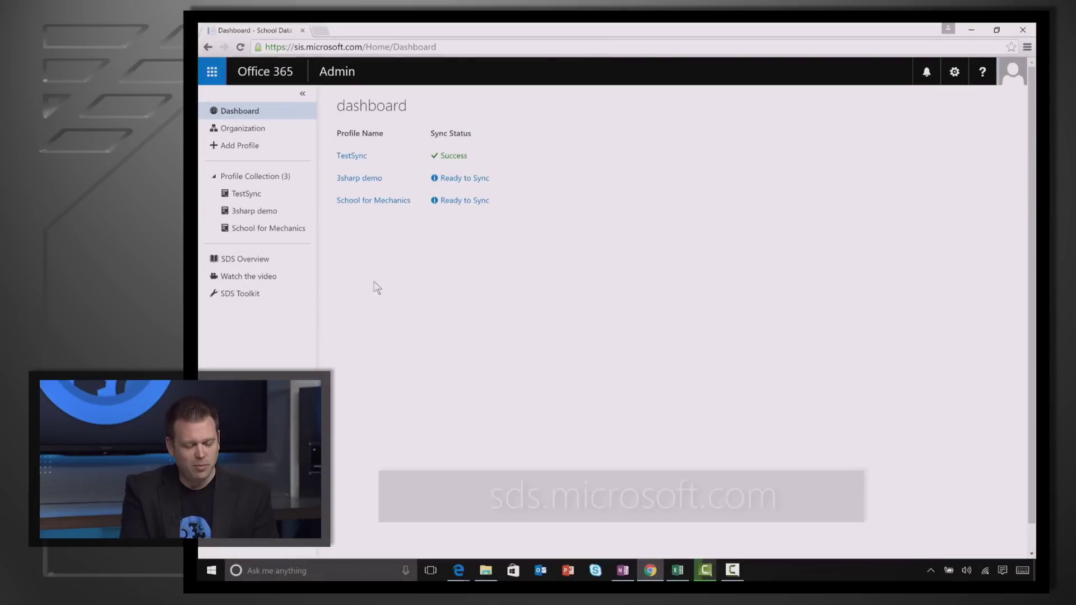
left_click(288, 236)
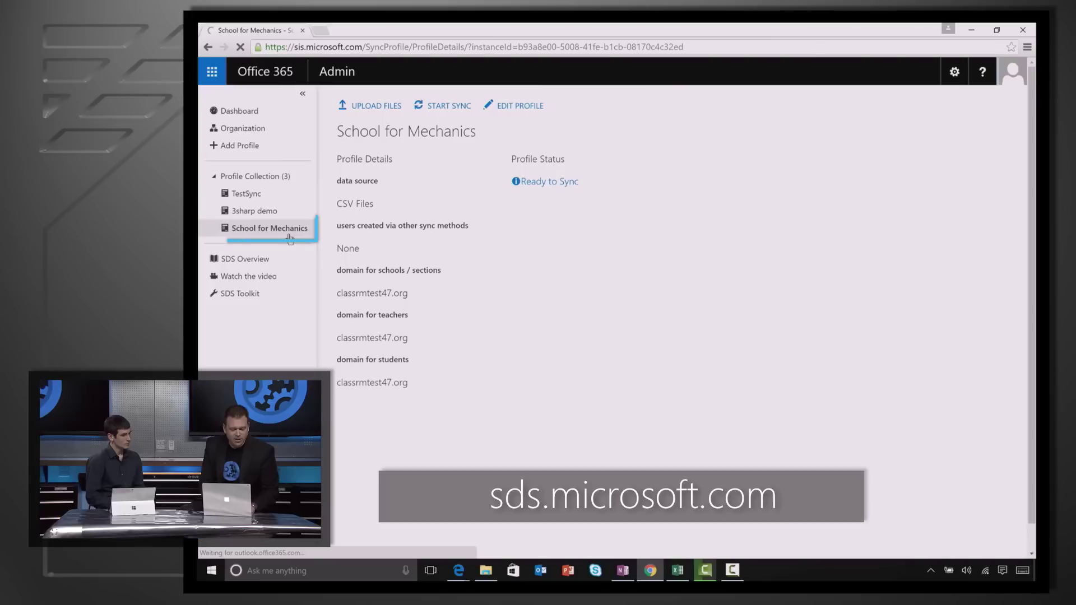
left_click(354, 107)
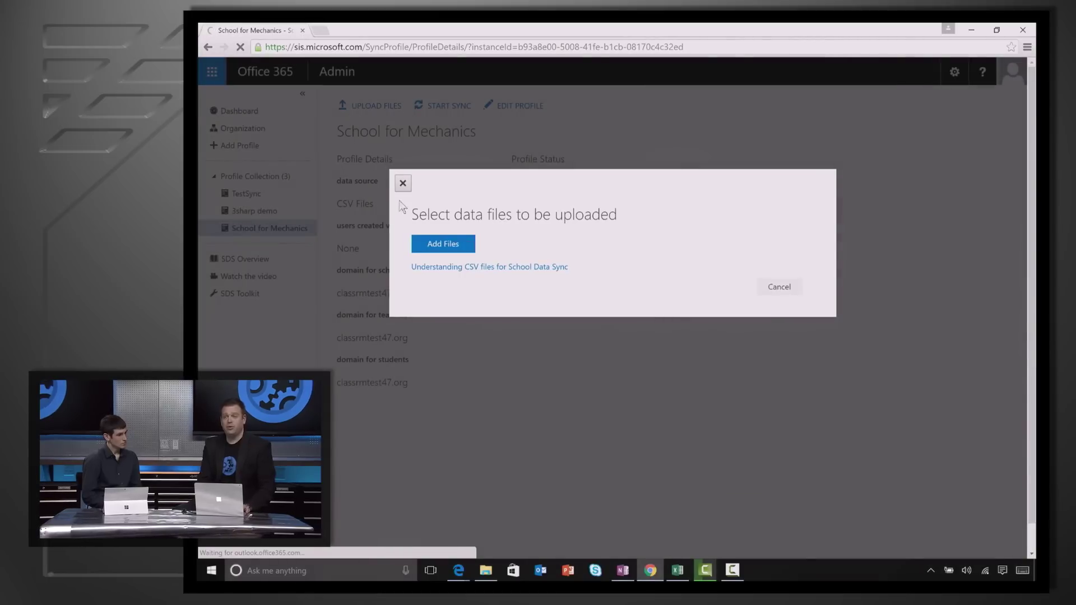
left_click(449, 246)
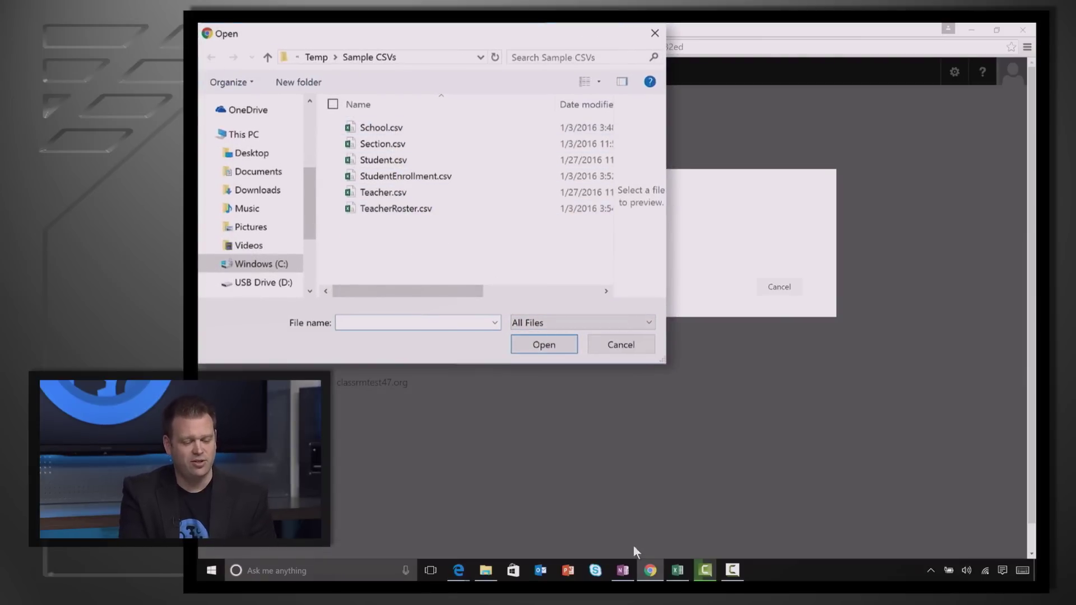
left_click(679, 572)
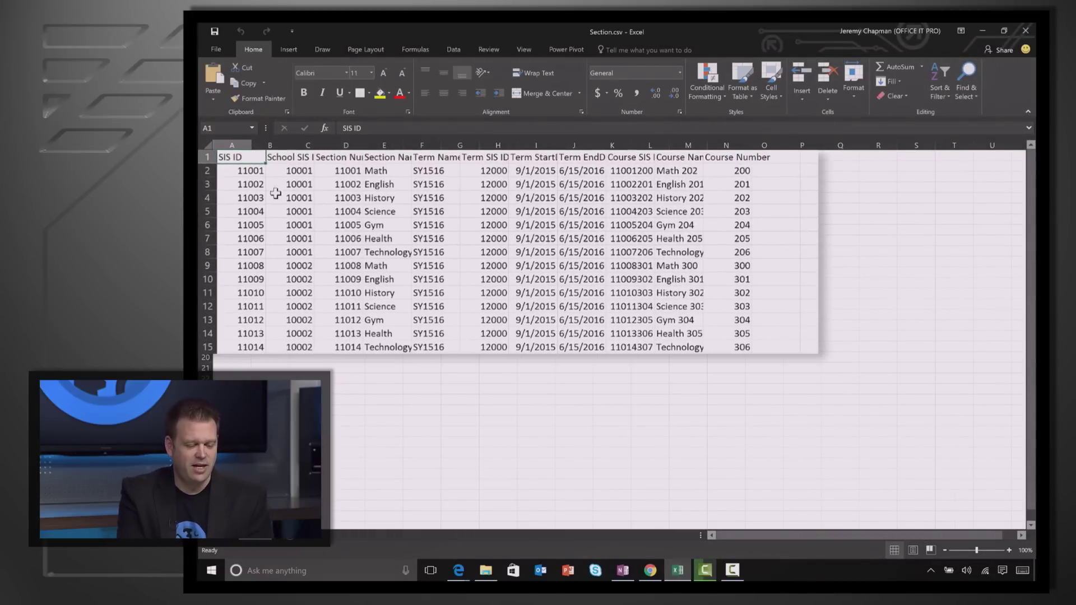
left_click(287, 167)
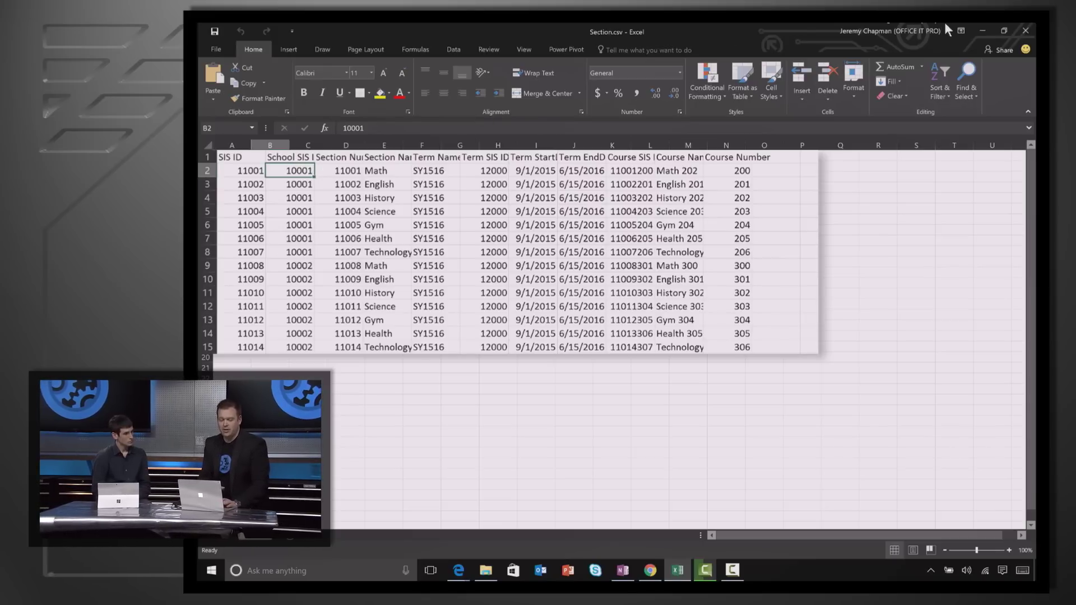
left_click(980, 29)
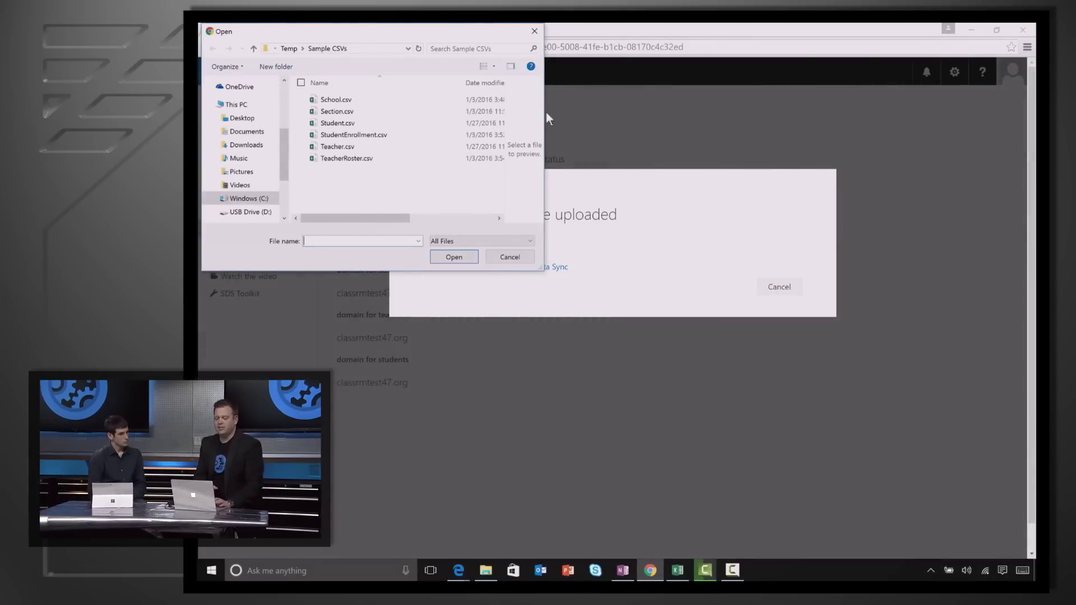
Upload all six CSV roster files to School for Mechanics and dismiss the success message
left_click_drag(356, 175, 342, 103)
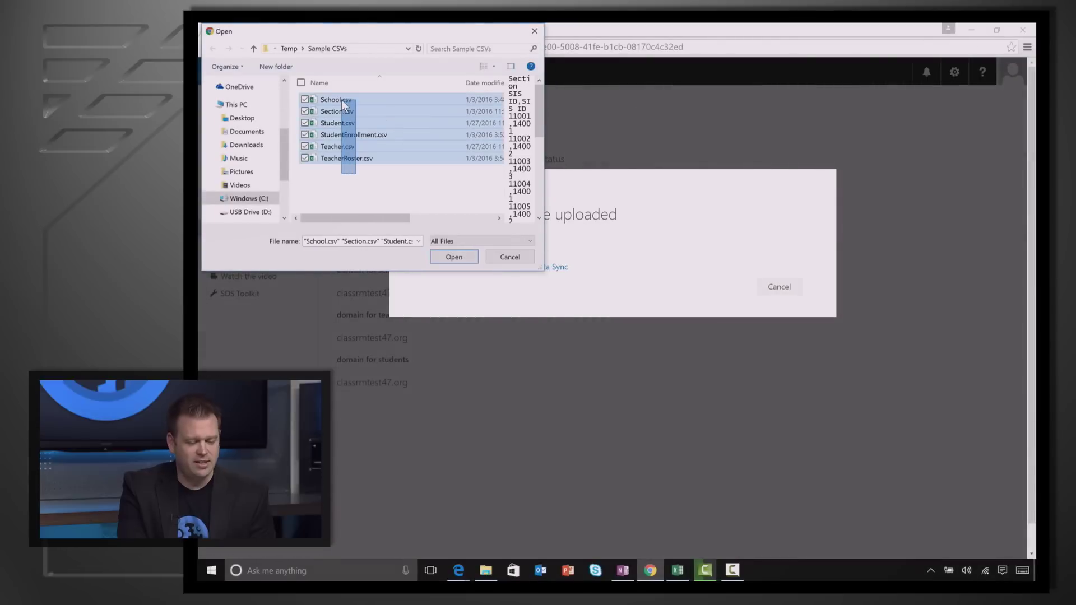
left_click(454, 256)
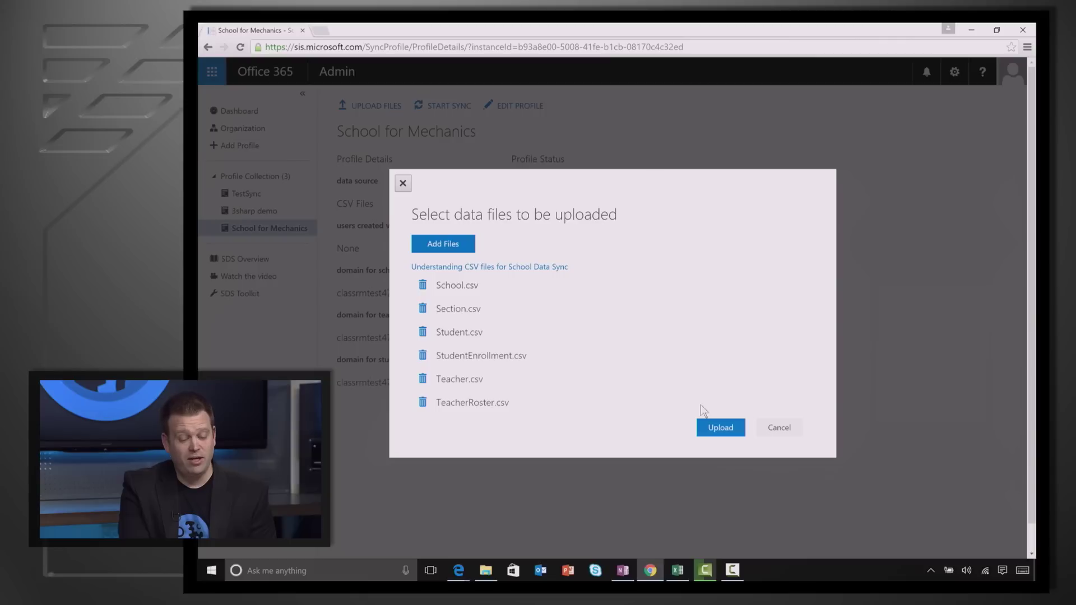
left_click(707, 428)
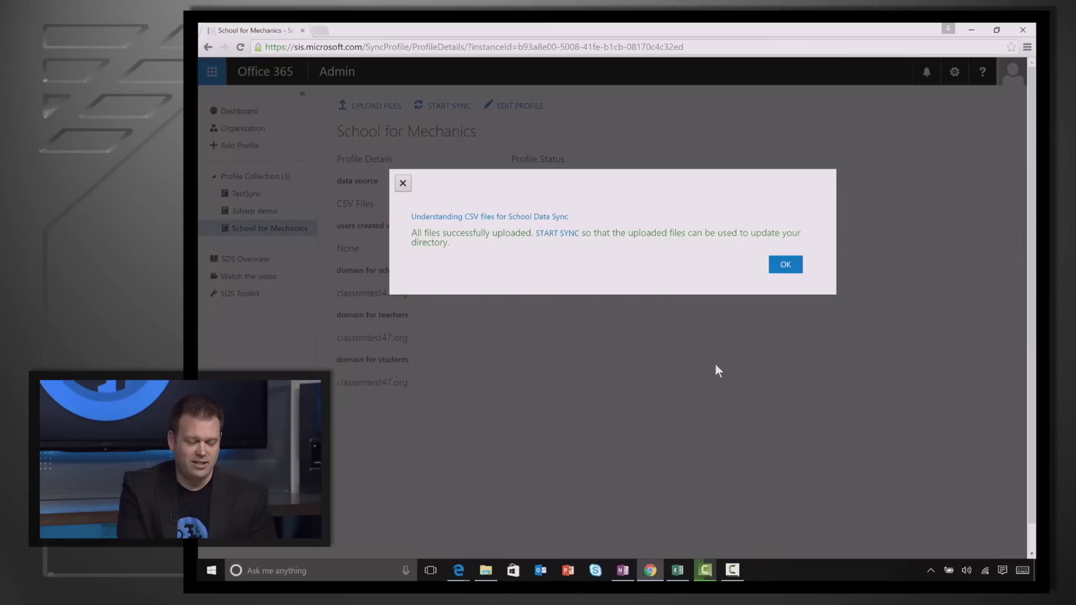
left_click(790, 265)
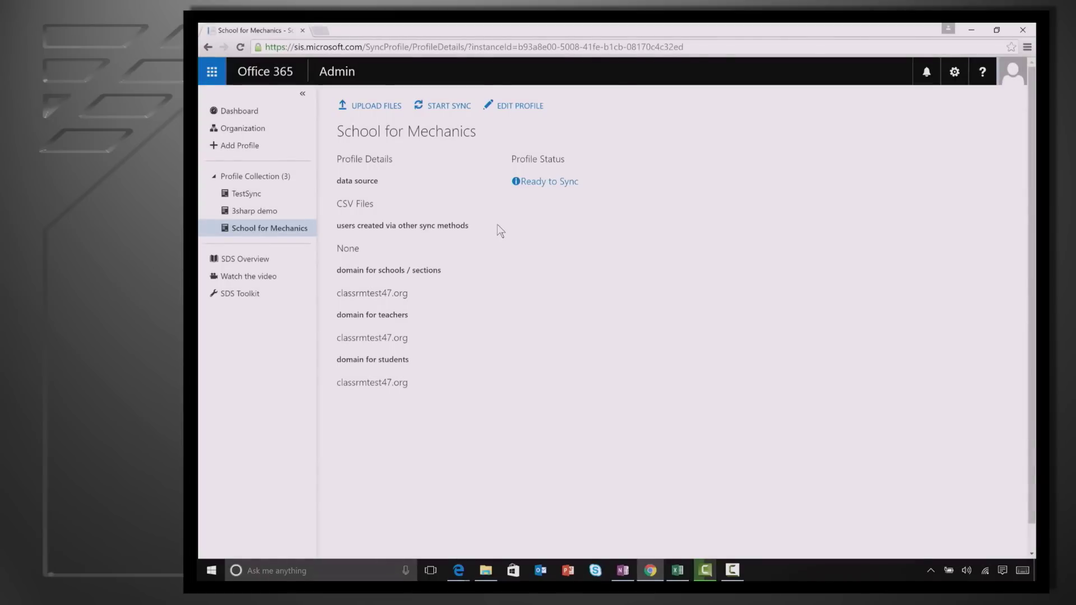
Start and confirm the School for Mechanics sync, then view the organization's schools
left_click(435, 107)
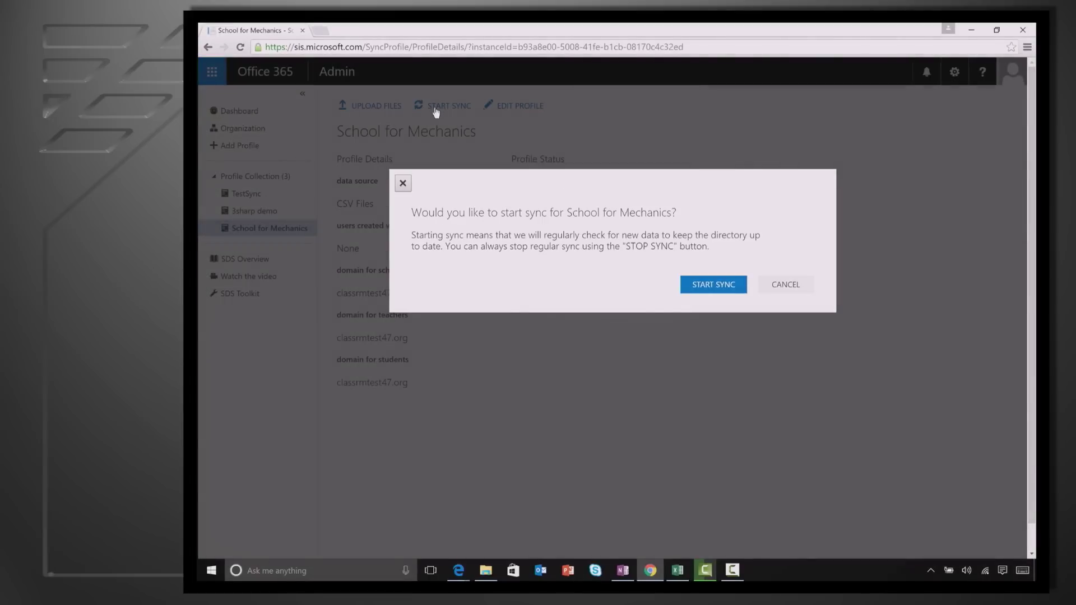
left_click(705, 286)
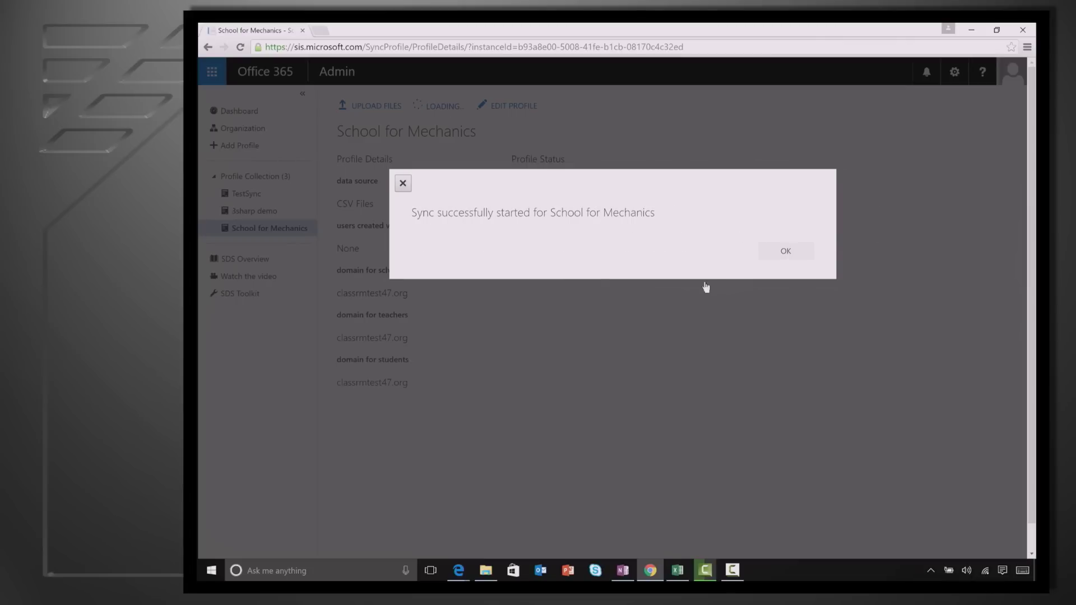
left_click(780, 252)
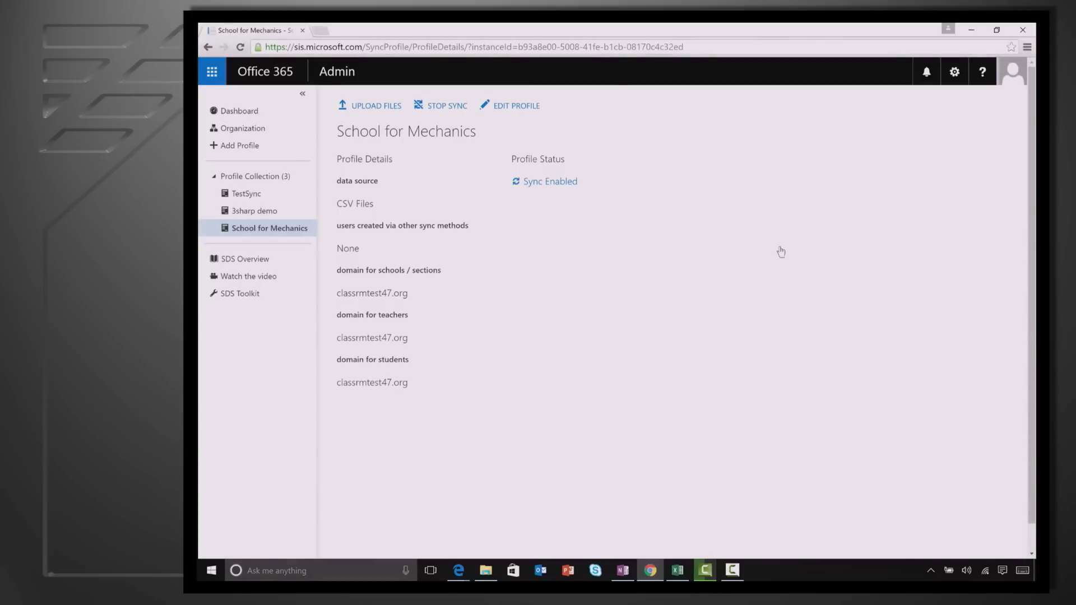
left_click(244, 131)
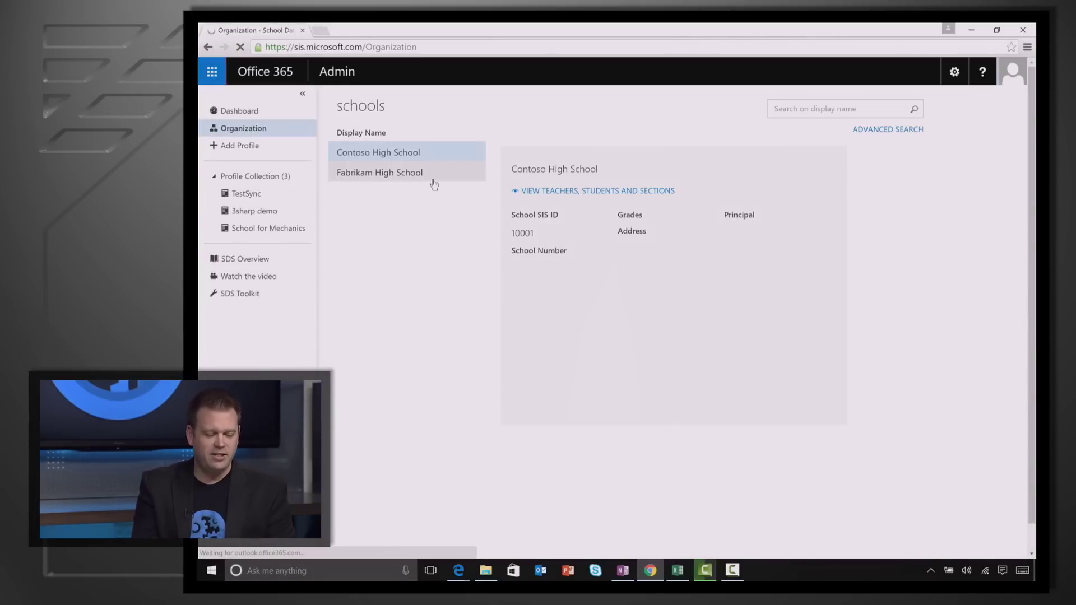
Browse Contoso High School's Science and English sections, its teachers, and its six students
left_click(541, 193)
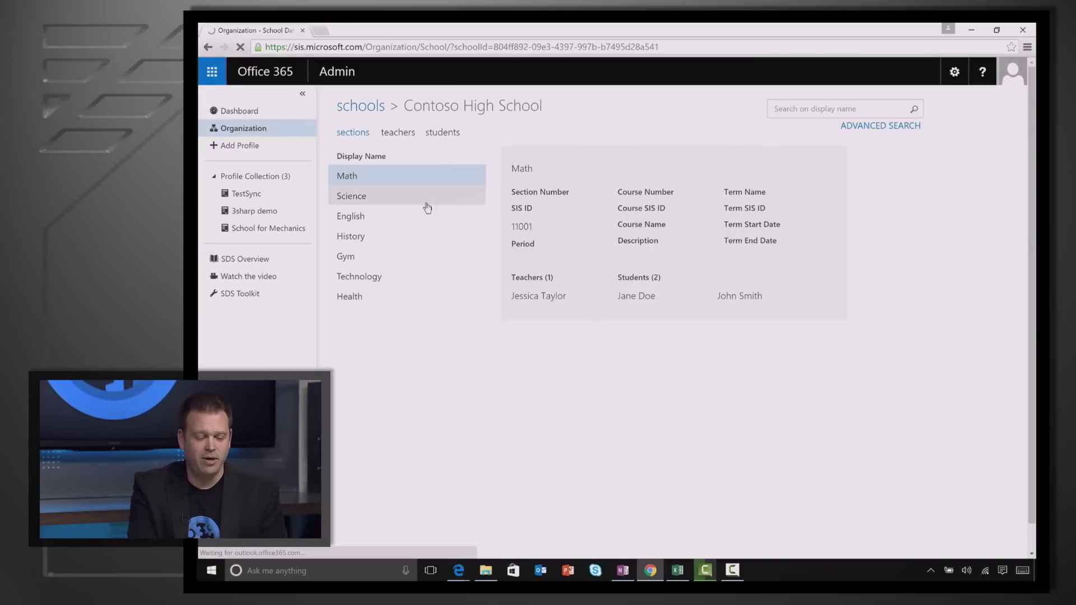
left_click(382, 204)
left_click(374, 215)
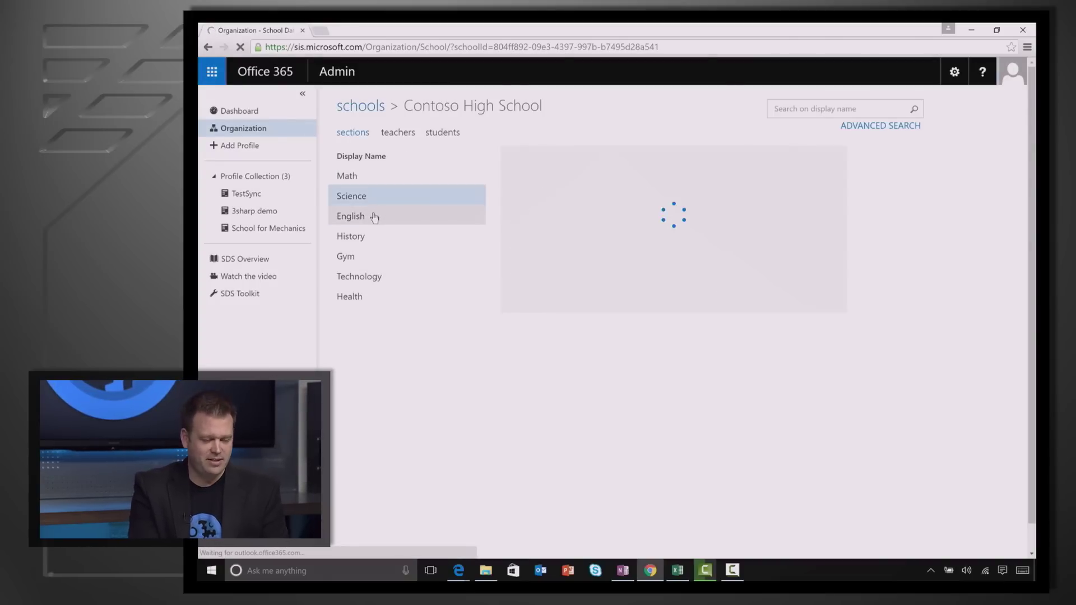
left_click(397, 133)
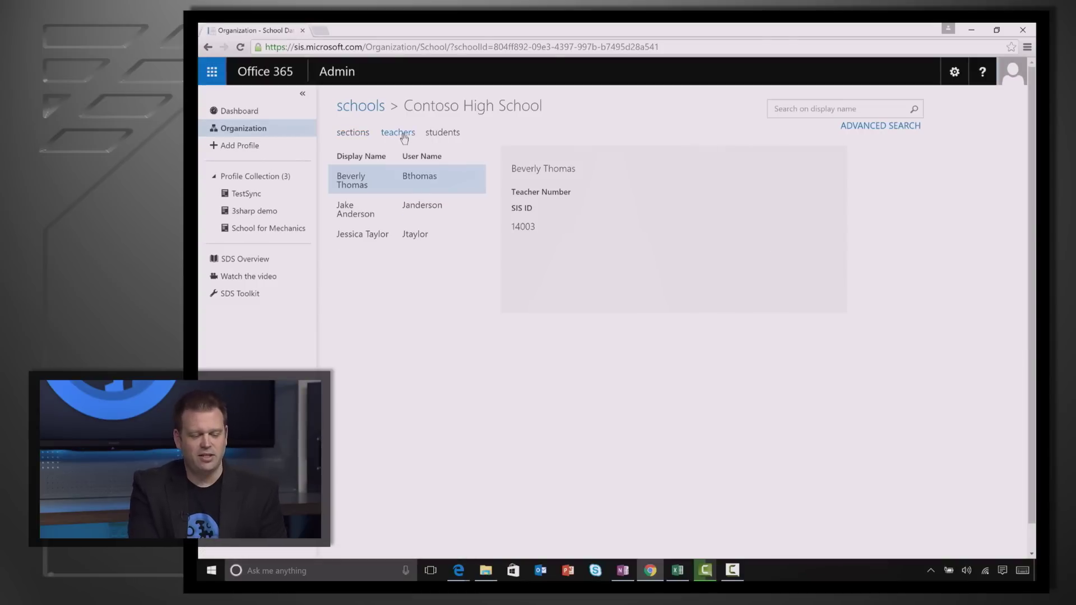
left_click(442, 137)
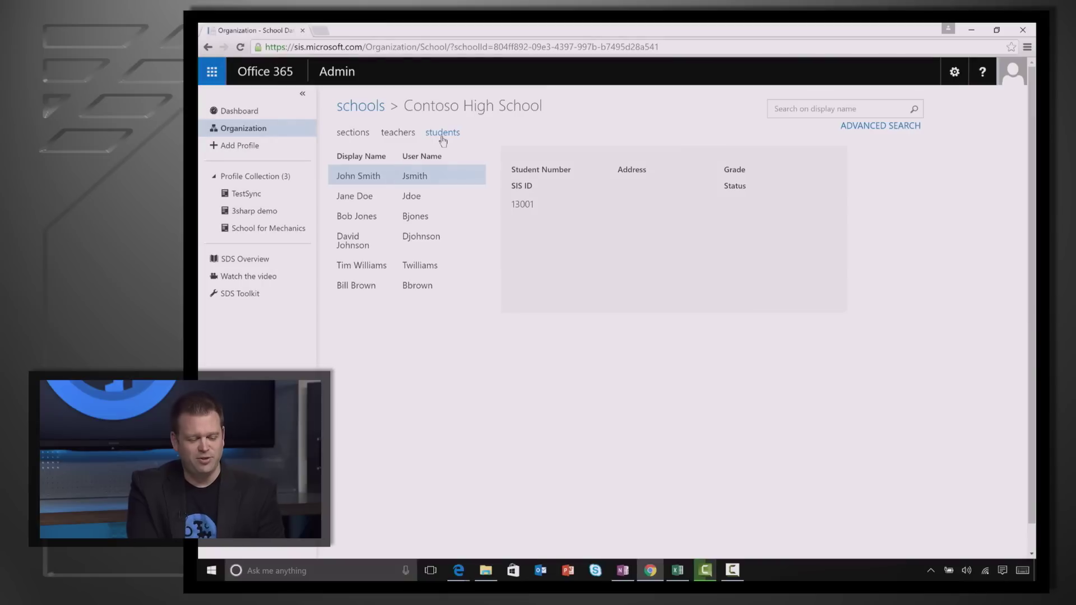